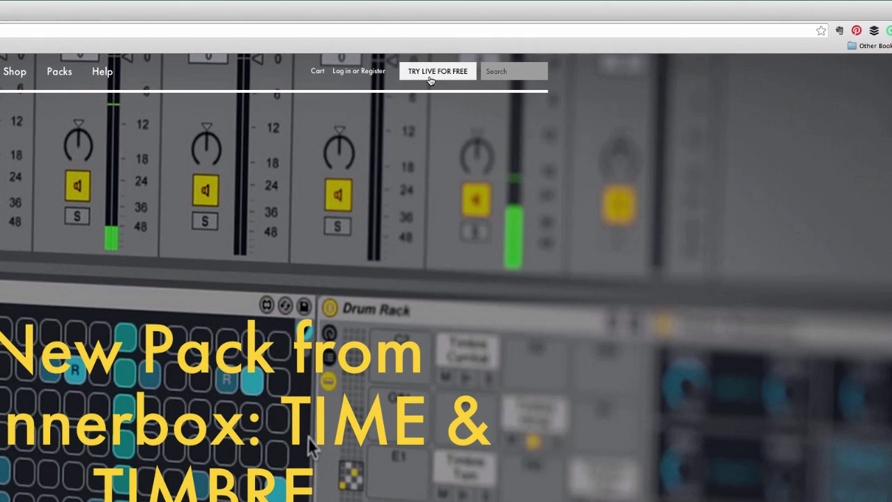
# - Open Ableton's free trial page and start downloading the Live 9 Suite trial for Mac
pyautogui.click(430, 79)
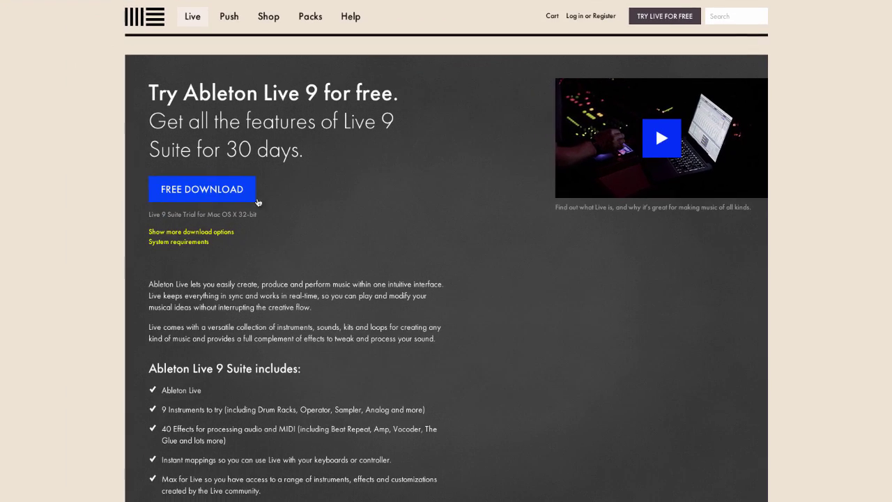
pyautogui.click(197, 189)
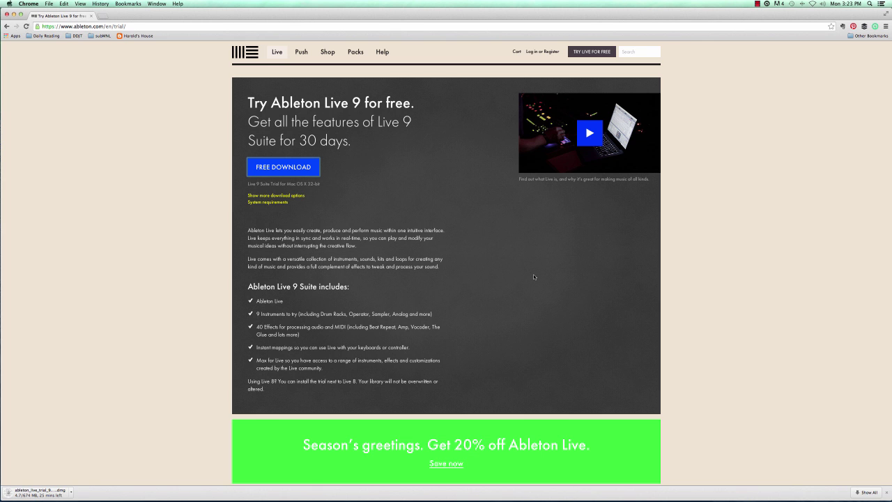
# - Open beatport.com in a new browser tab and go to its Sounds section
pyautogui.press('super+t')
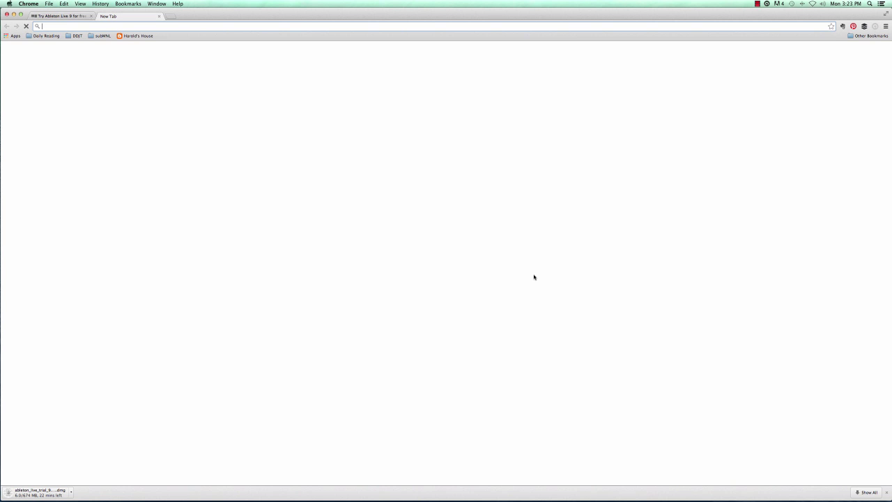
pyautogui.write('beatport.com')
pyautogui.press('Return')
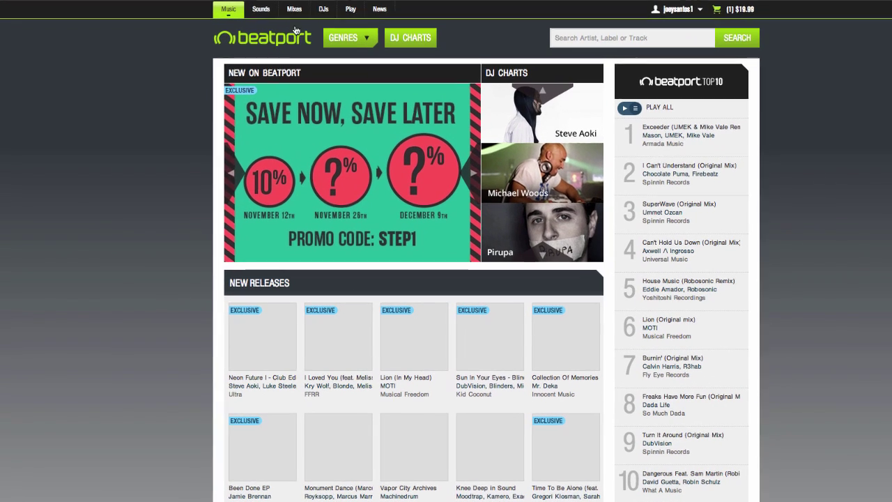
pyautogui.click(261, 9)
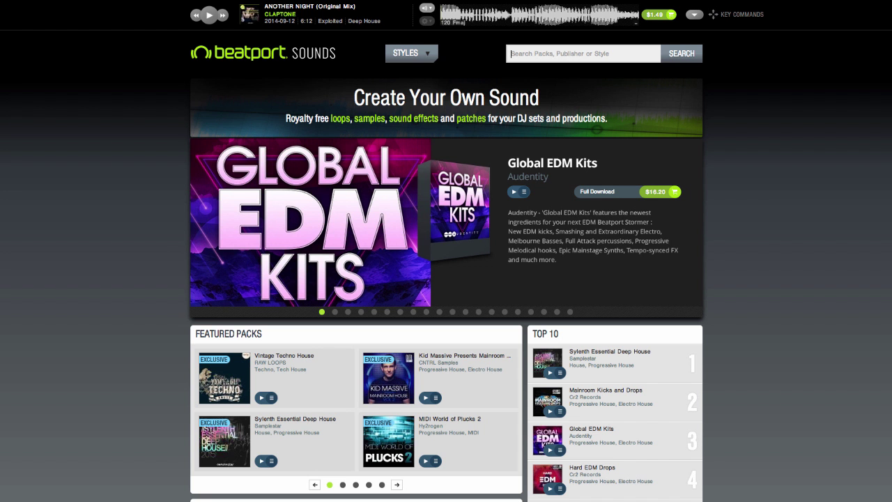
# - Search Beatport Sounds for "deep house un-disclo$ed" and put the full download of the Deep House Un-Disclo$ed pack in the cart
pyautogui.write('deep house un-disc')
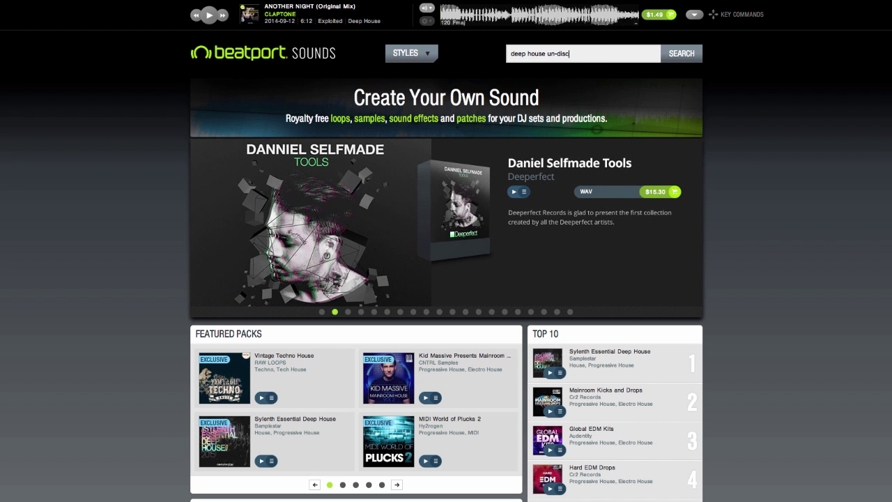
pyautogui.write('losed')
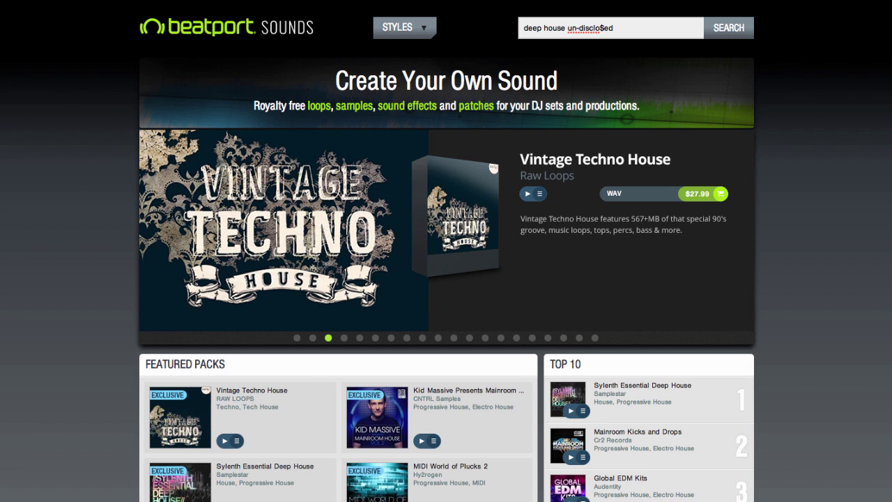
pyautogui.click(752, 34)
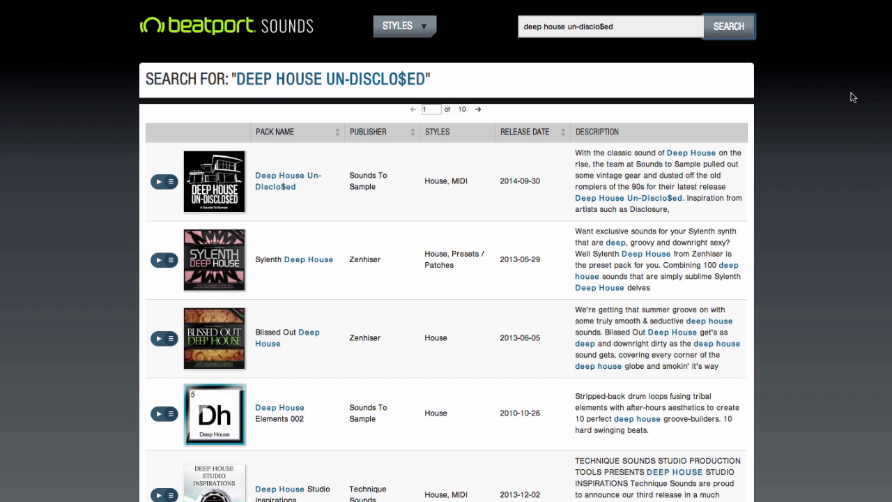
pyautogui.click(278, 187)
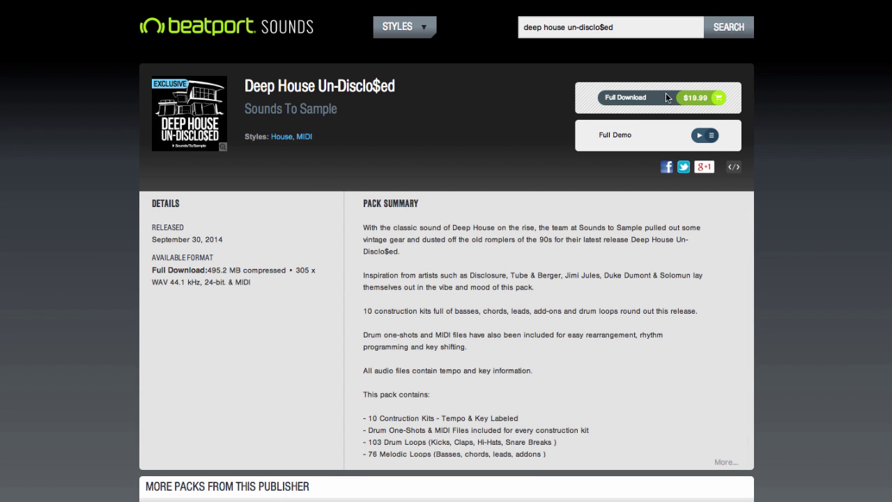
pyautogui.click(690, 99)
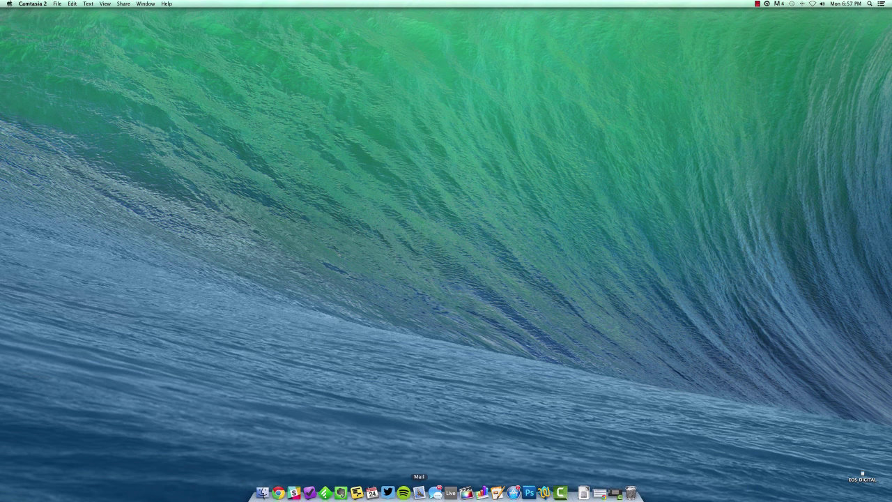
# - Switch to Finder, search for "deep house un-di" and copy the Sounds to Sample - Deep House Un-Disclo$ed.zip file
pyautogui.click(261, 489)
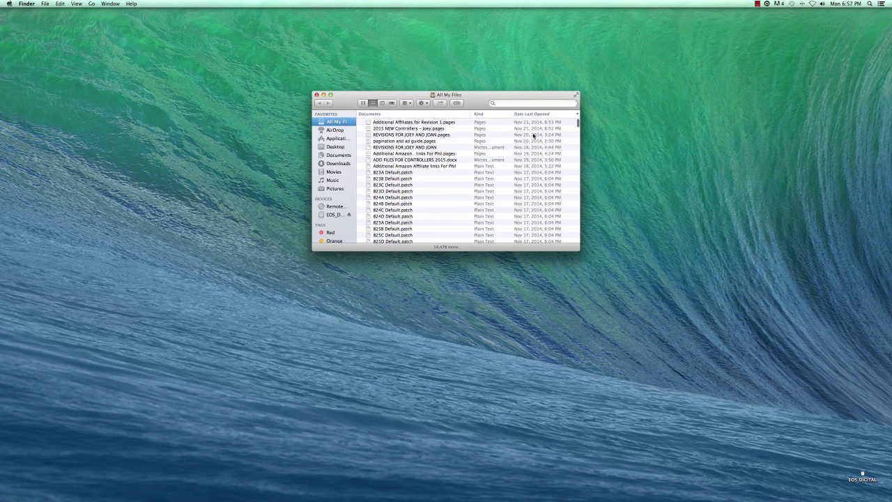
pyautogui.click(511, 103)
pyautogui.write('deep house un-di')
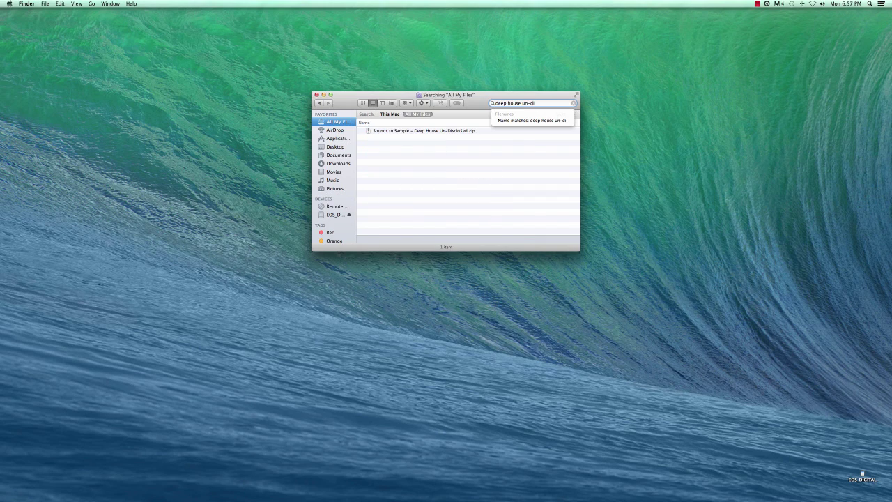
pyautogui.click(490, 132)
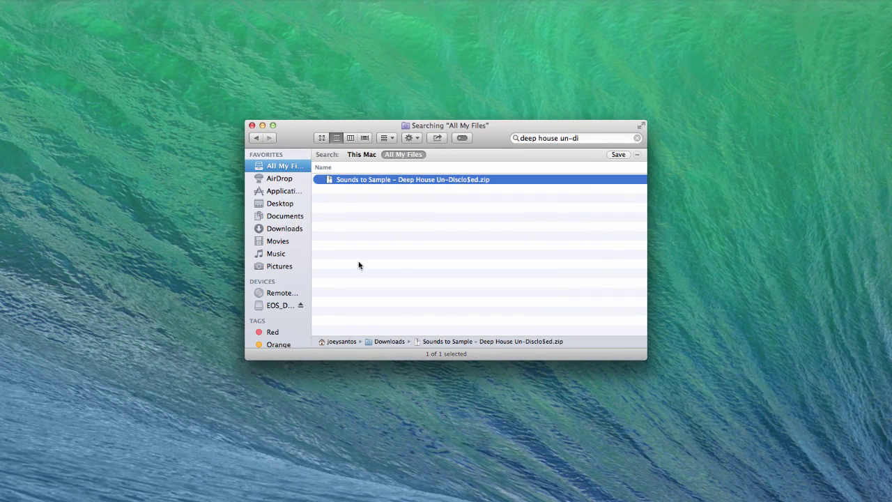
# - Go to the Samples folder inside Music > Ableton > User Library
pyautogui.click(276, 255)
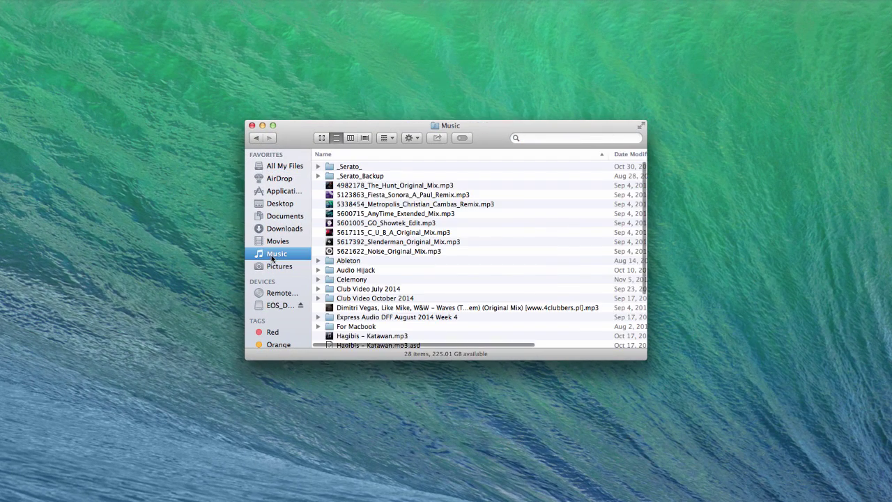
pyautogui.press('a')
pyautogui.press('super+Down')
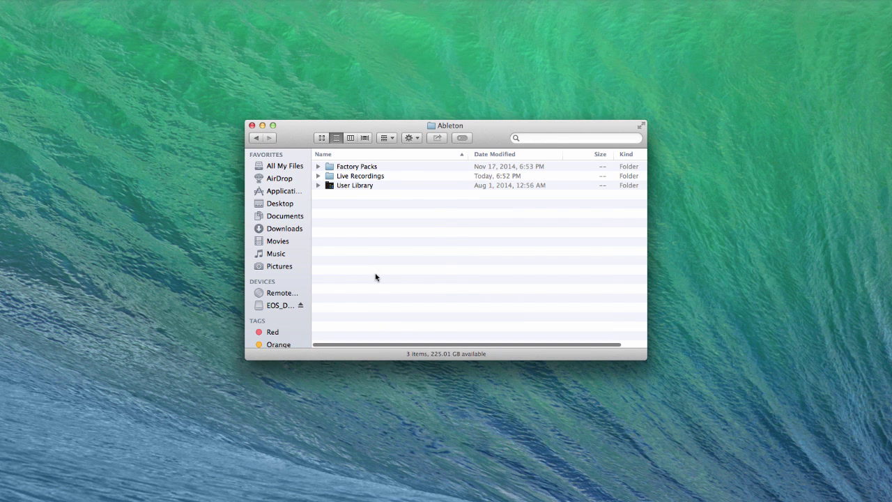
pyautogui.doubleClick(354, 185)
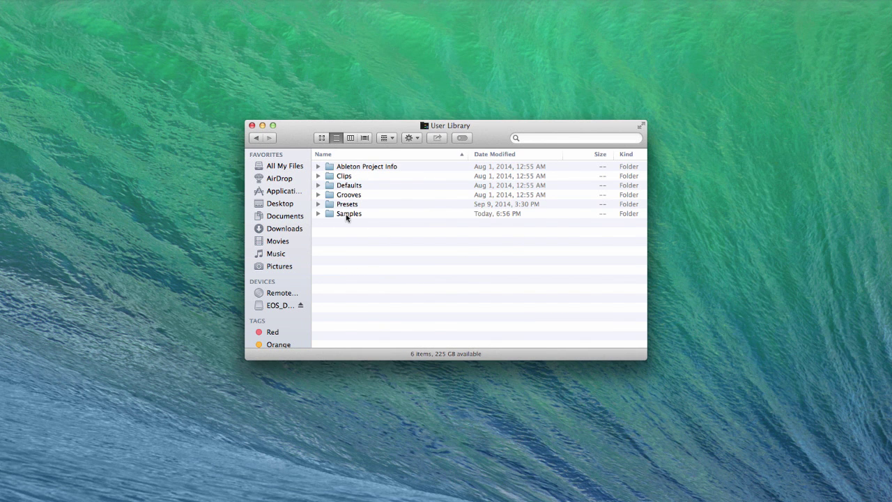
pyautogui.doubleClick(347, 214)
# - Paste the copied sample pack zip into the Samples folder and unpack it there
pyautogui.rightClick(378, 307)
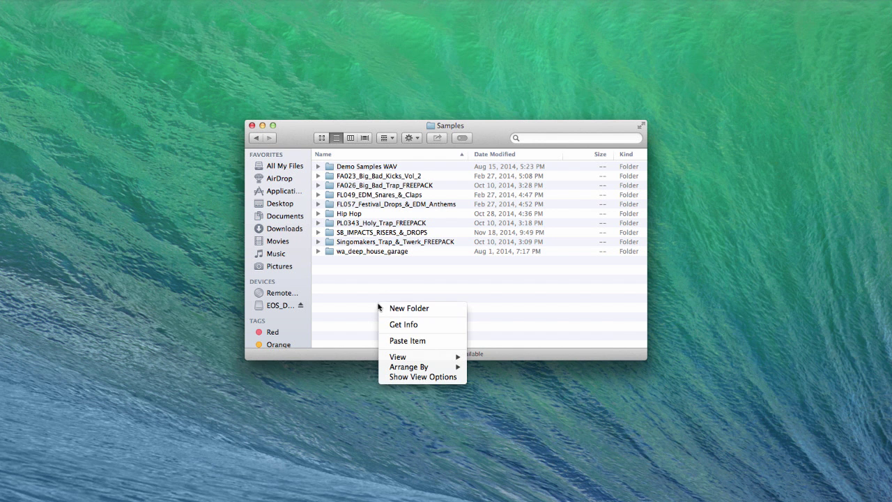
pyautogui.click(390, 343)
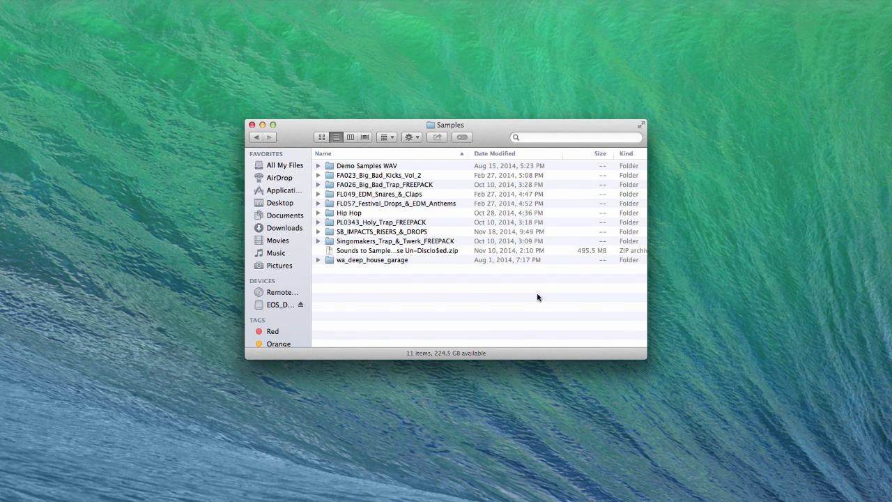
pyautogui.click(376, 254)
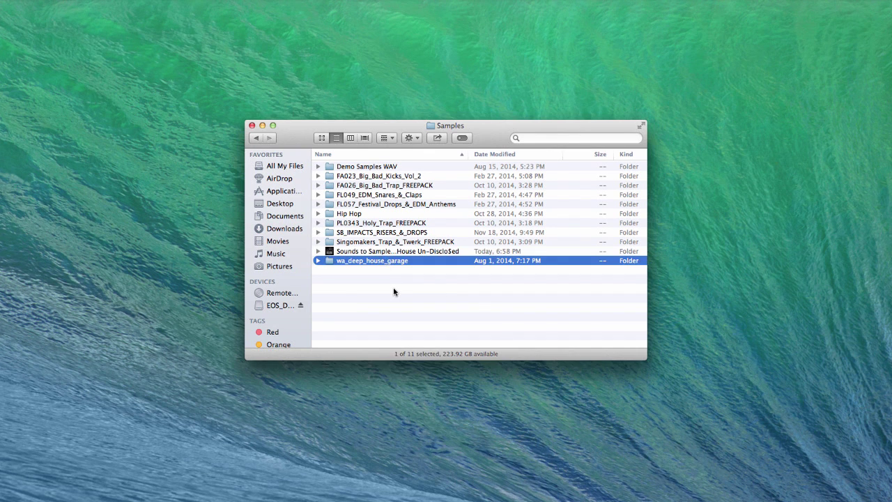
pyautogui.click(395, 293)
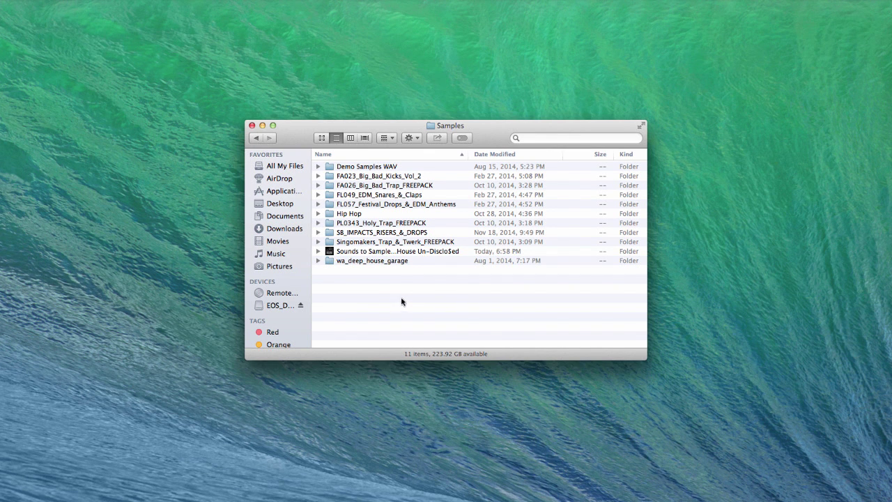
# - Launch Ableton Live 9 Suite from the Applications folder
pyautogui.click(284, 193)
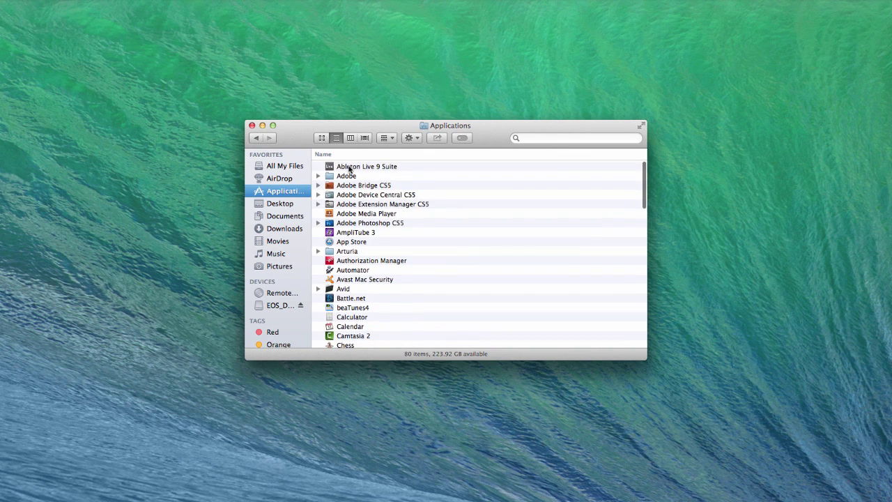
pyautogui.click(348, 166)
pyautogui.doubleClick(348, 166)
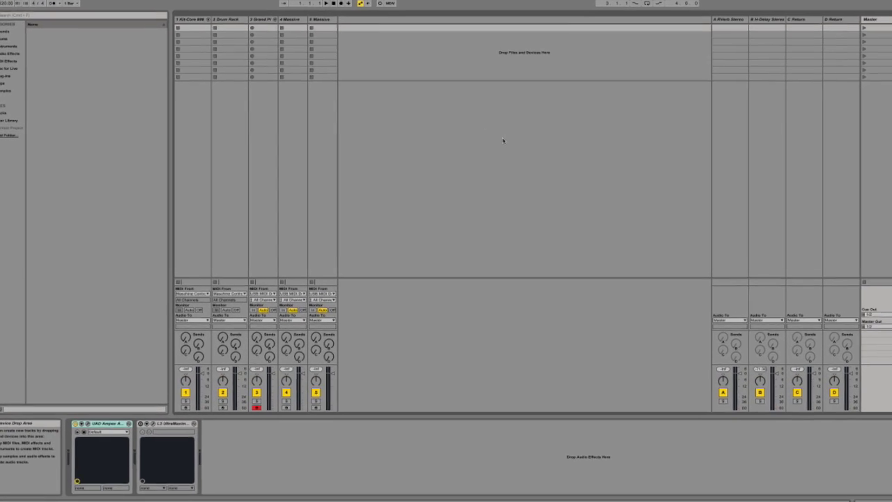
# - Browse the User Library's Samples folder in Ableton Live and select the Sounds to Sample - Deep House Un-Disclo$ed pack
pyautogui.click(16, 122)
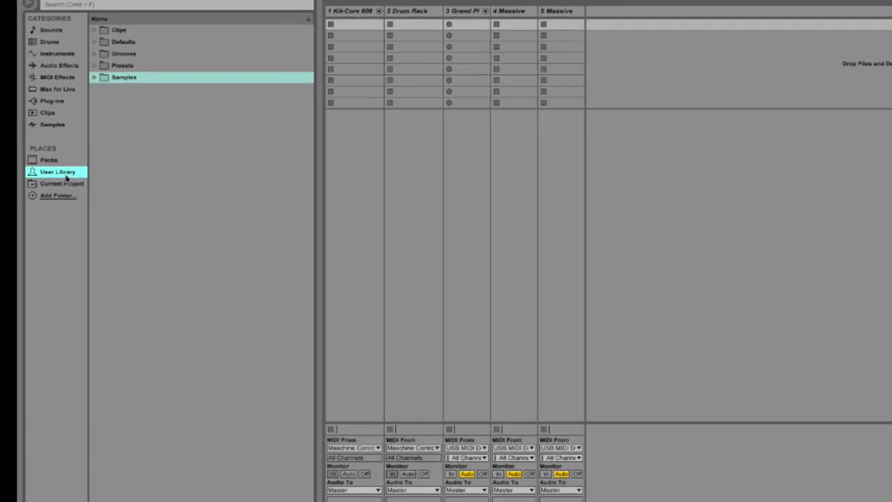
pyautogui.click(148, 85)
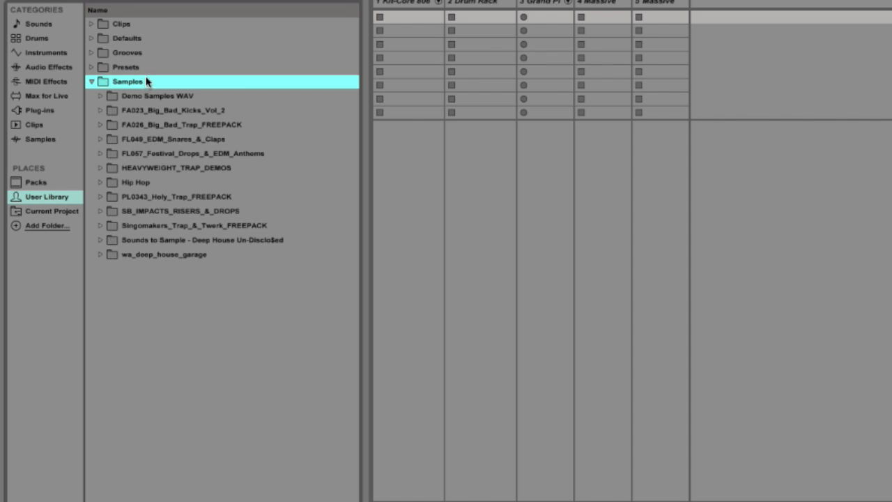
pyautogui.click(223, 240)
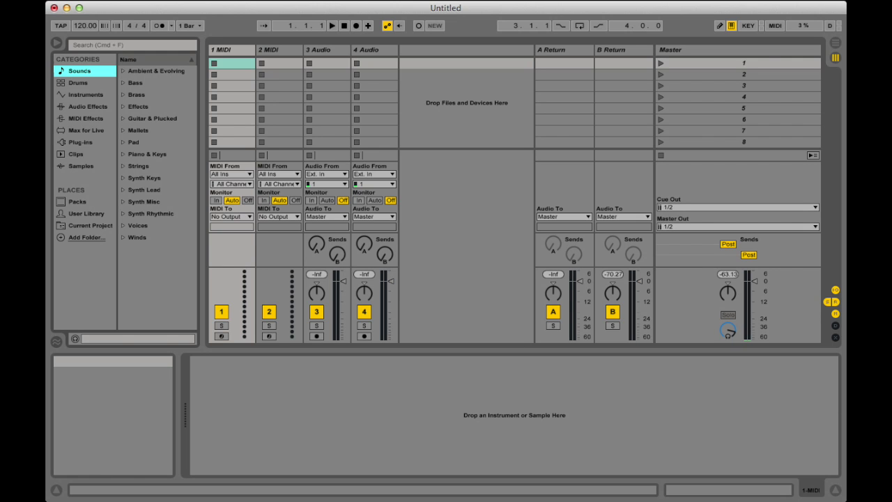
pyautogui.press('Tab')
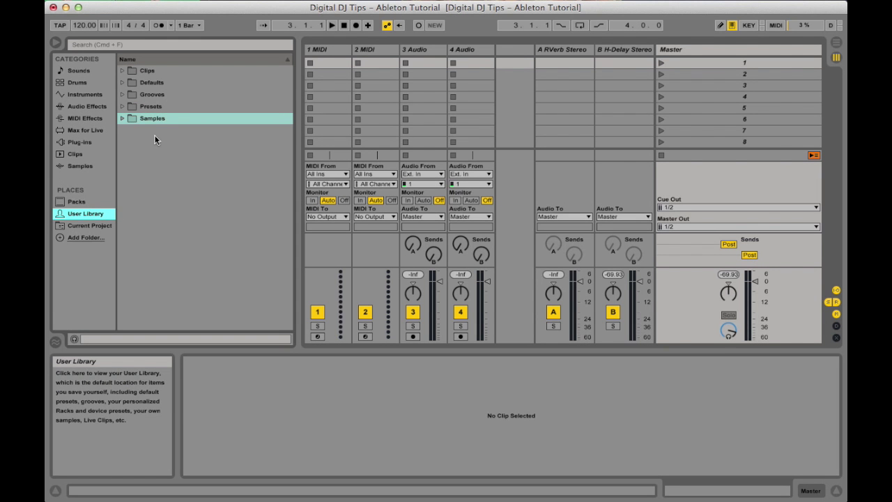
# - Expand Samples in the User Library, the Deep House Un-Disclo$ed pack and its Construction Kits - WAV folder
pyautogui.click(154, 119)
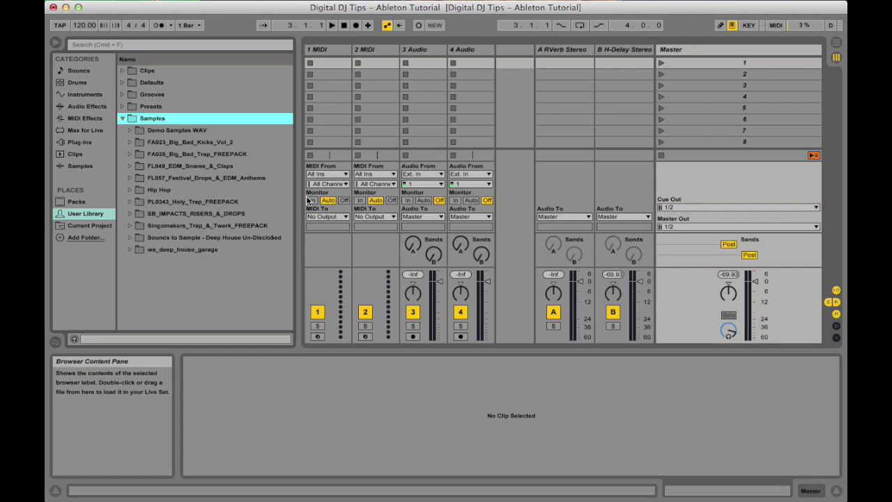
pyautogui.click(266, 237)
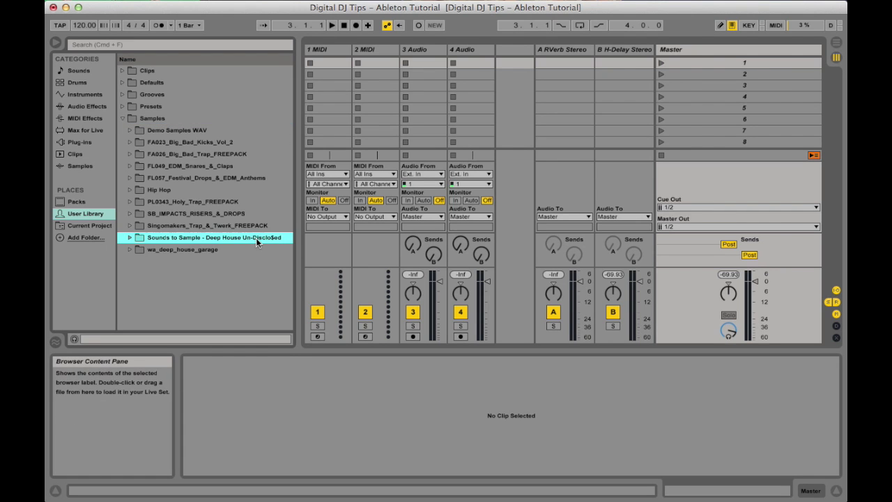
pyautogui.doubleClick(255, 237)
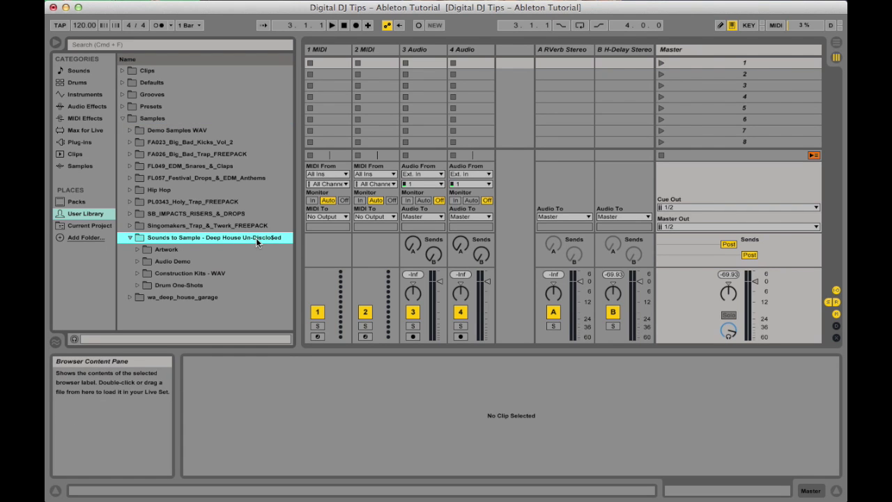
pyautogui.doubleClick(206, 274)
pyautogui.scroll(-3, 256, 204)
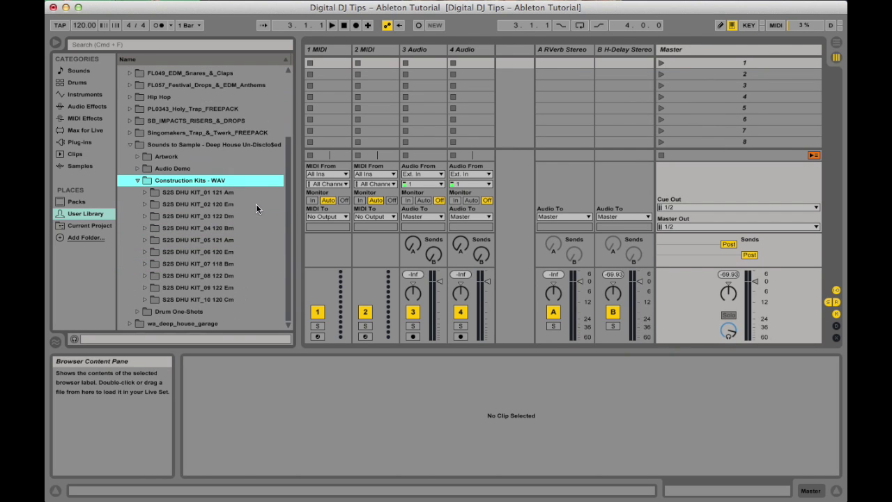
# - Select the S2S DHU KIT_05 121 Am kit folder and set the project tempo to 121 BPM
pyautogui.click(219, 239)
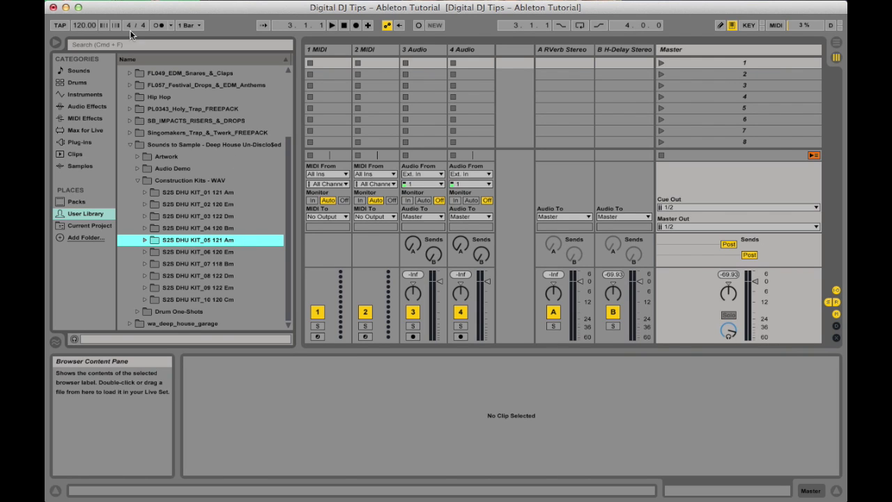
pyautogui.click(82, 27)
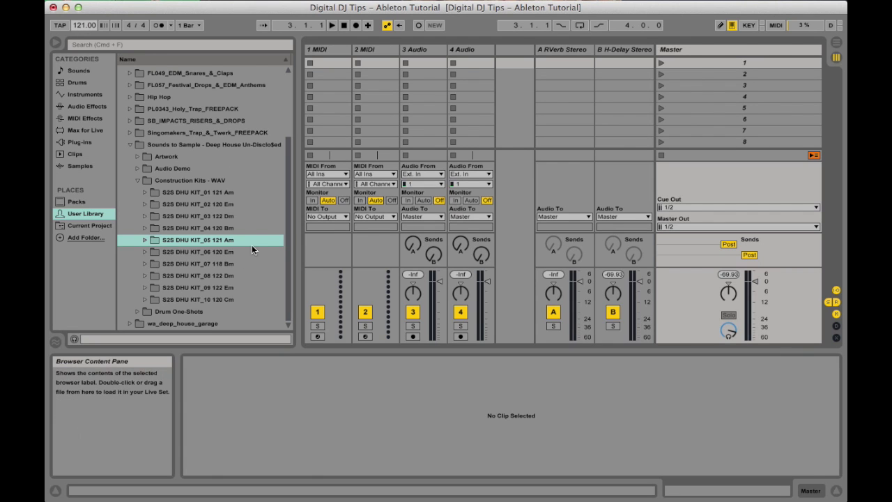
# - Expand the S2S DHU KIT_05 121 Am folder and widen the browser to show its full file names
pyautogui.click(252, 240)
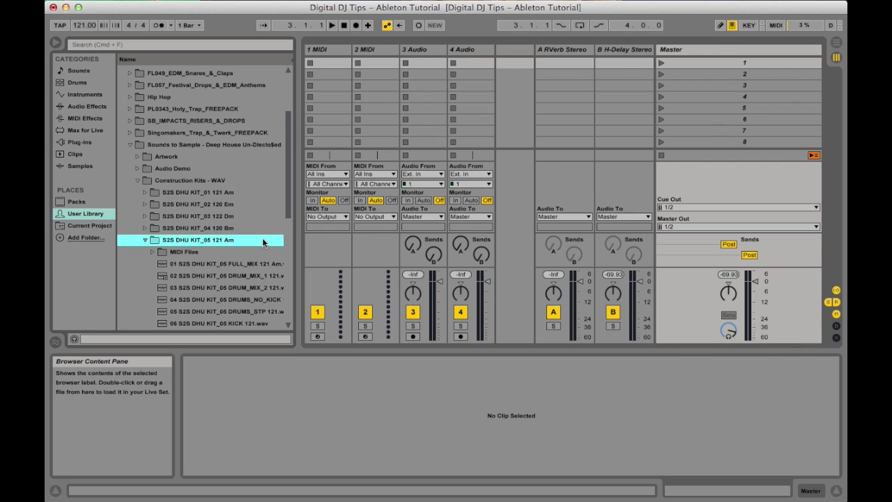
pyautogui.moveTo(296, 225); pyautogui.dragTo(339, 225)
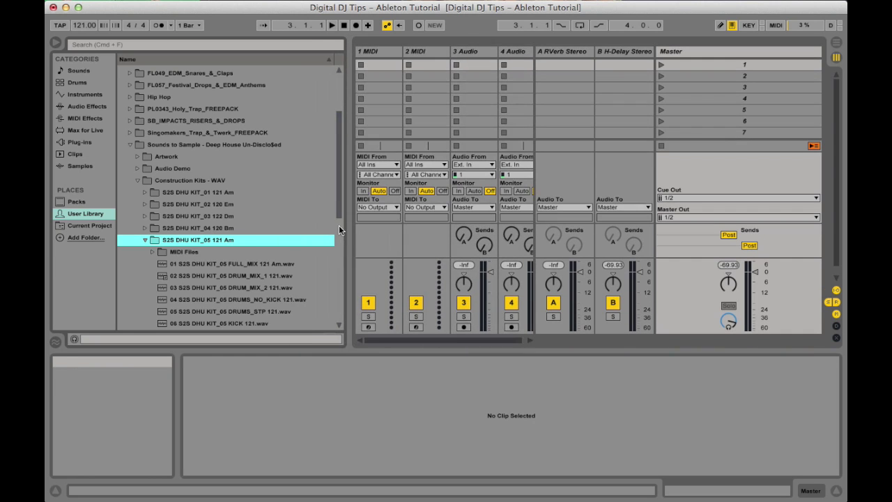
pyautogui.scroll(-2, 291, 239)
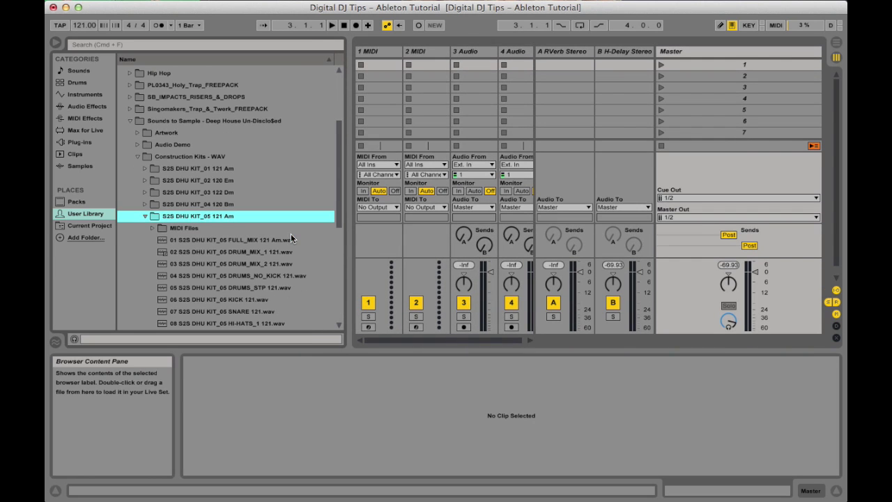
# - Load 02 S2S DHU KIT_05 DRUM_MIX_1 121.wav into the first clip slot of 3 Audio and narrow the two return tracks
pyautogui.click(247, 252)
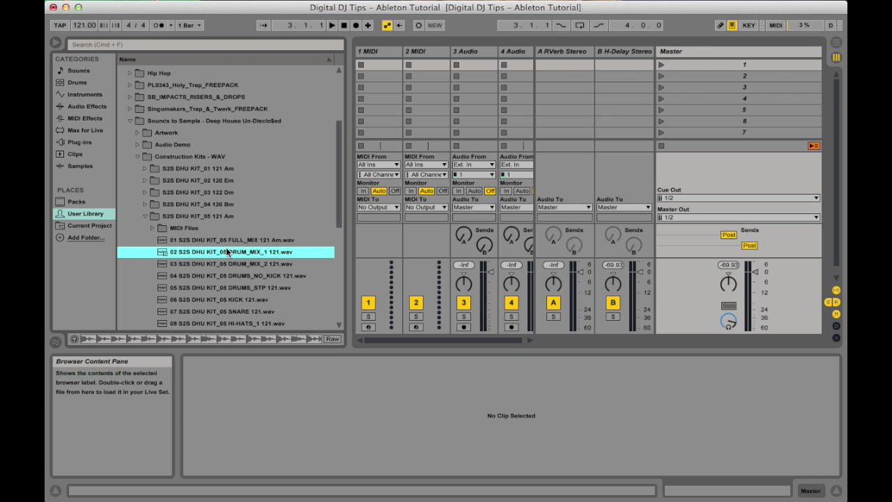
pyautogui.moveTo(200, 256); pyautogui.dragTo(467, 64)
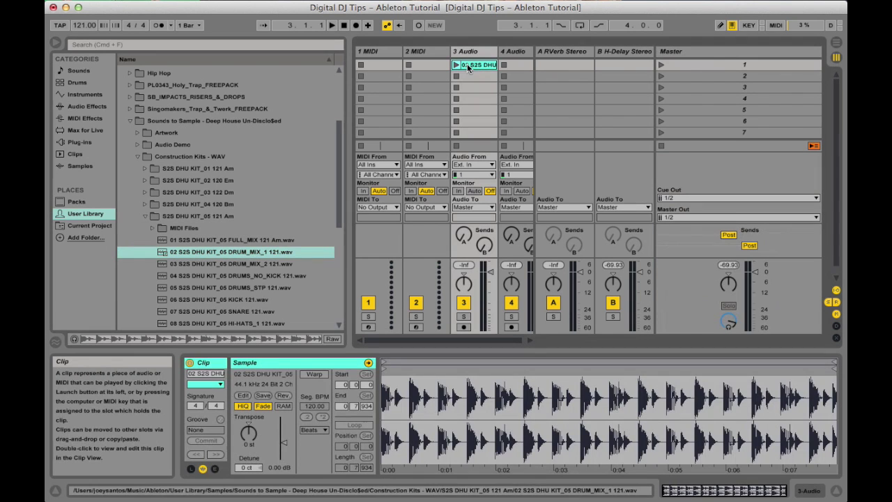
pyautogui.click(593, 51)
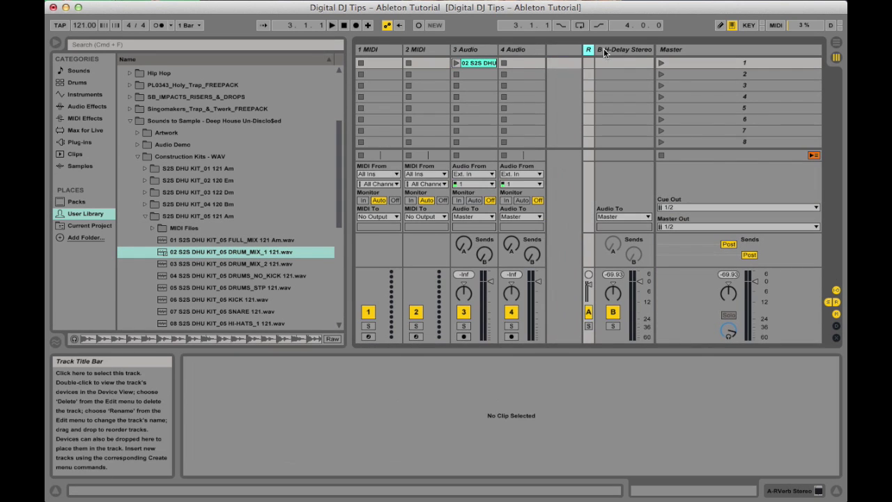
pyautogui.click(599, 50)
# - Rename the 3 Audio track as DRUMS
pyautogui.click(460, 51)
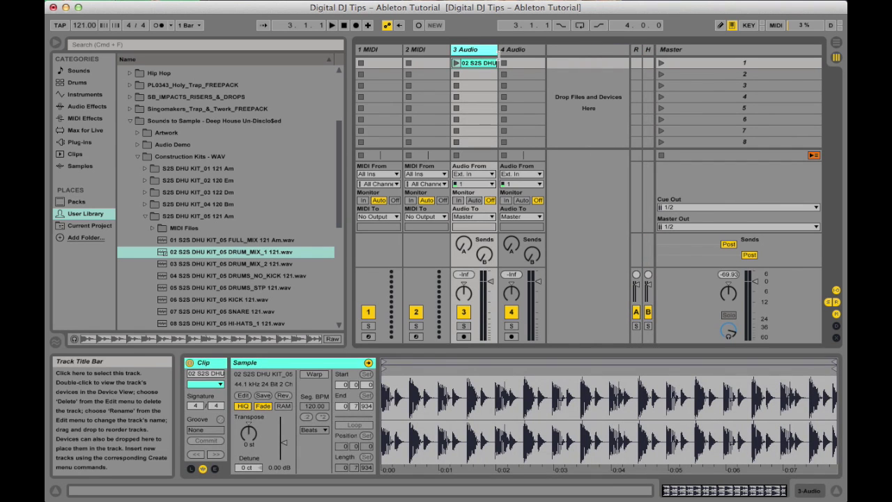
pyautogui.rightClick(481, 53)
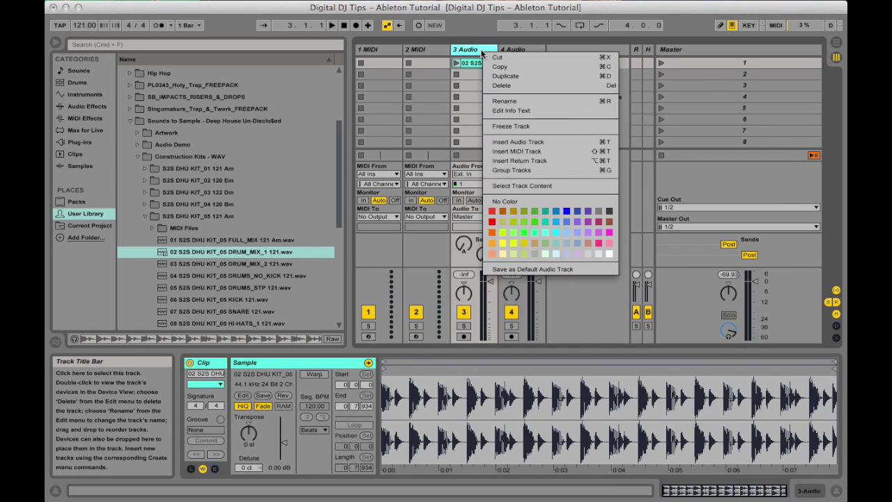
pyautogui.click(526, 100)
pyautogui.write('DRUMS')
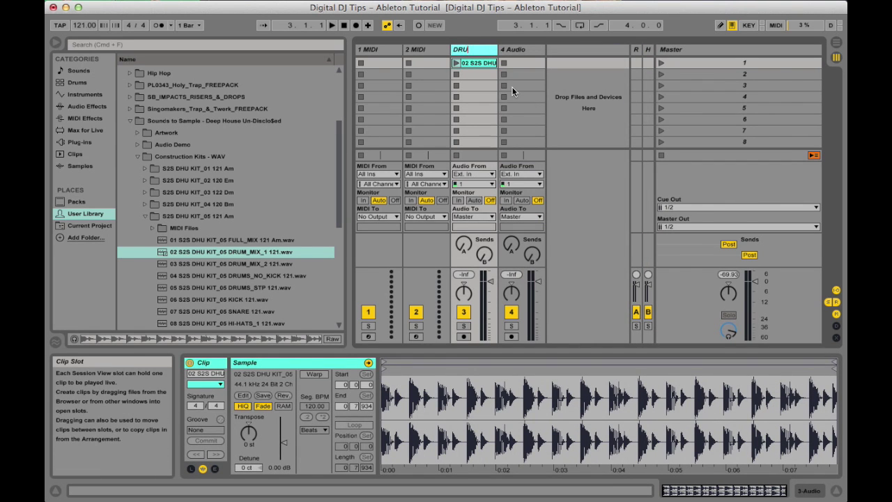
pyautogui.press('Return')
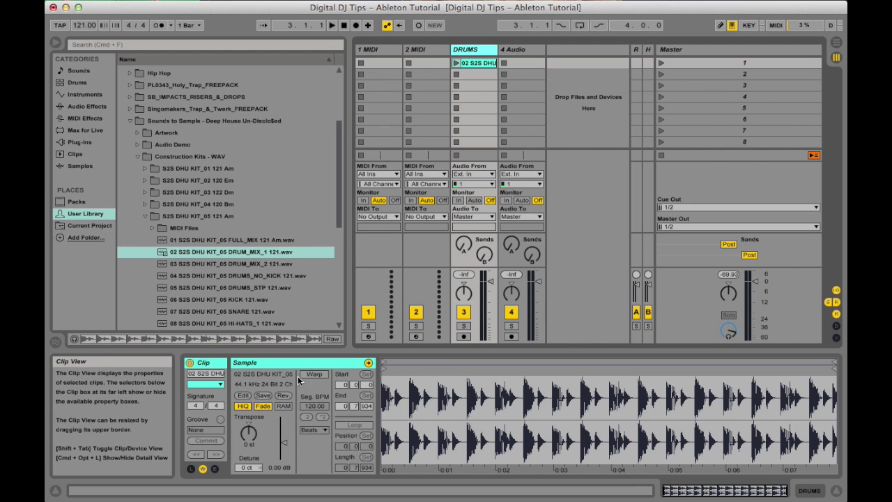
# - Enable Warp and Loop for the drum clip on the DRUMS track and launch it
pyautogui.click(474, 64)
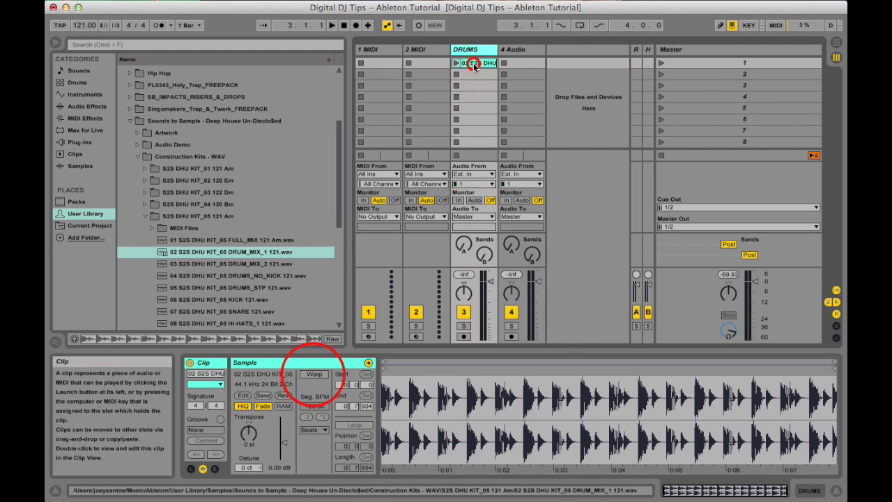
pyautogui.click(314, 375)
pyautogui.click(356, 425)
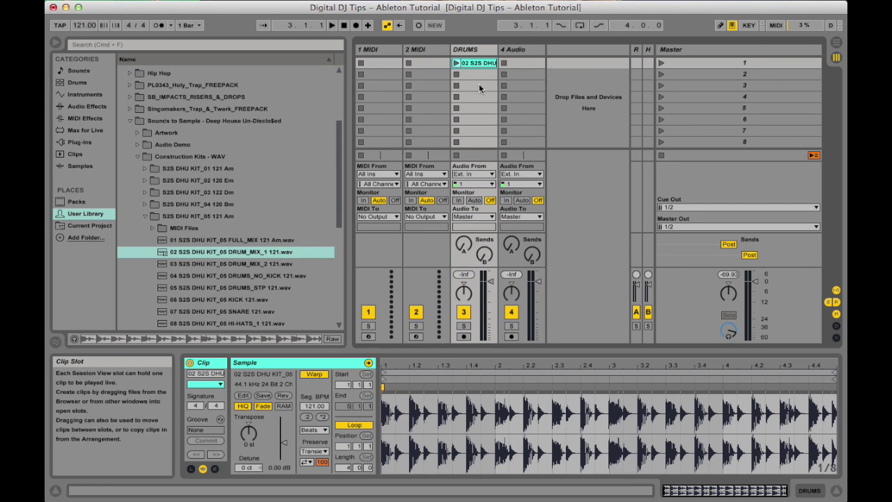
pyautogui.click(456, 63)
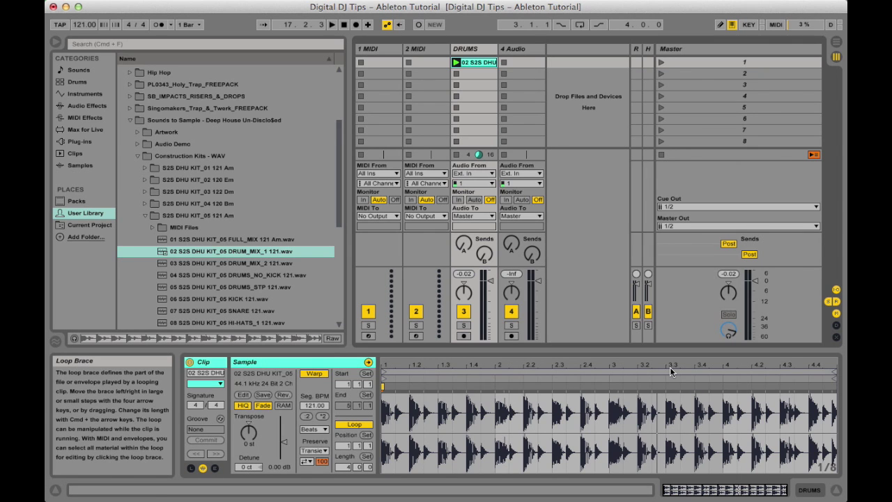
# - Switch to the Arrangement View, return playback to the arrangement, and add 02 S2S DHU KIT_05 DRUM_MIX_1 121.wav to the DRUMS track
pyautogui.press('Tab')
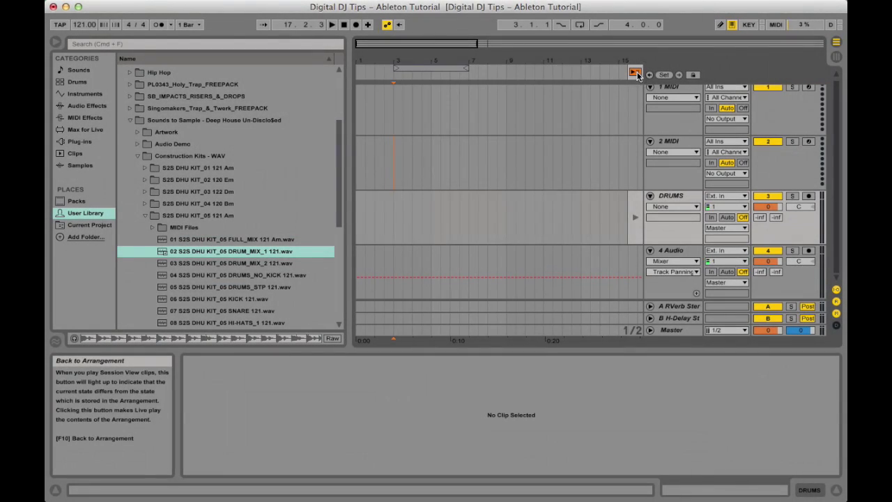
pyautogui.click(634, 73)
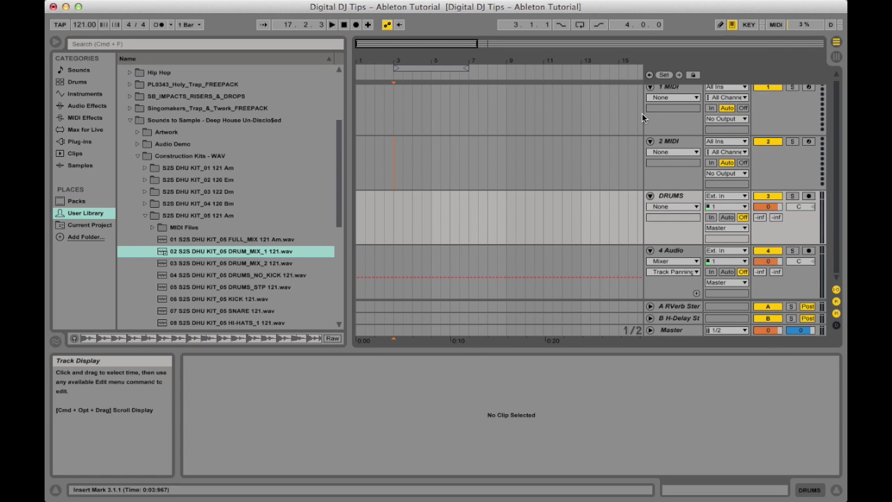
pyautogui.click(245, 252)
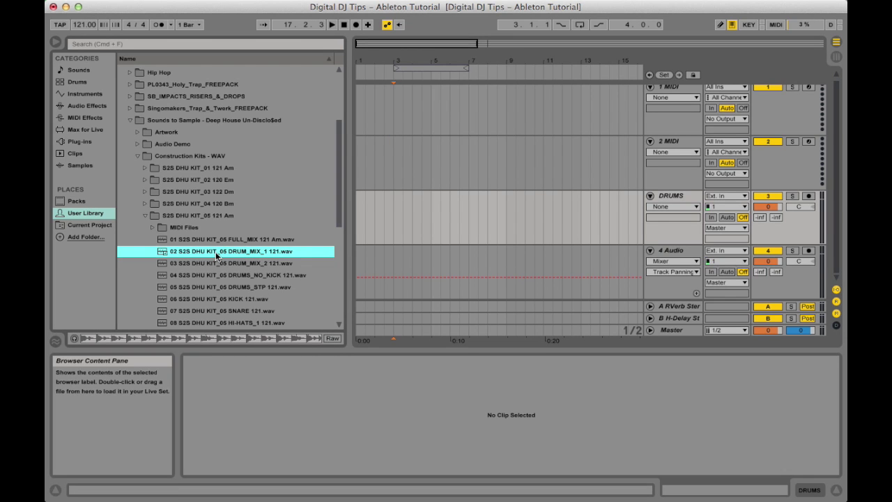
pyautogui.moveTo(423, 206); pyautogui.dragTo(381, 216)
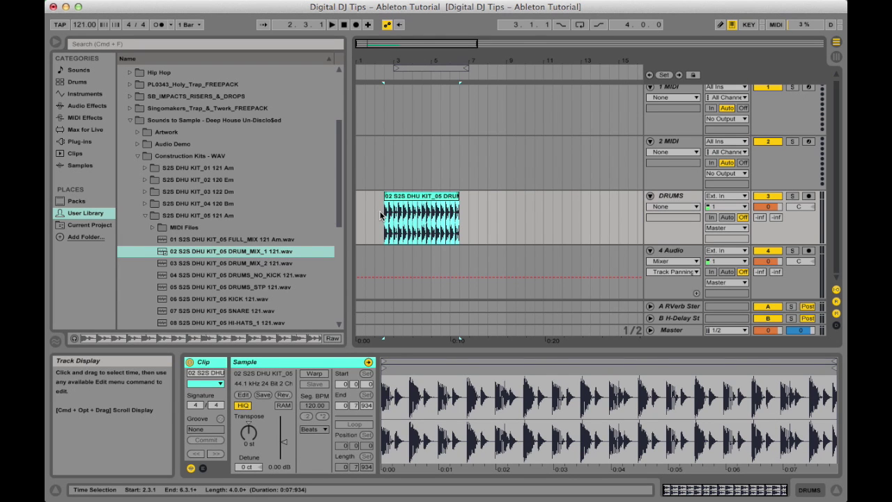
# - Move the drum clip to start at 1.1.1 on the DRUMS track and play the arrangement
pyautogui.moveTo(401, 200); pyautogui.dragTo(424, 203)
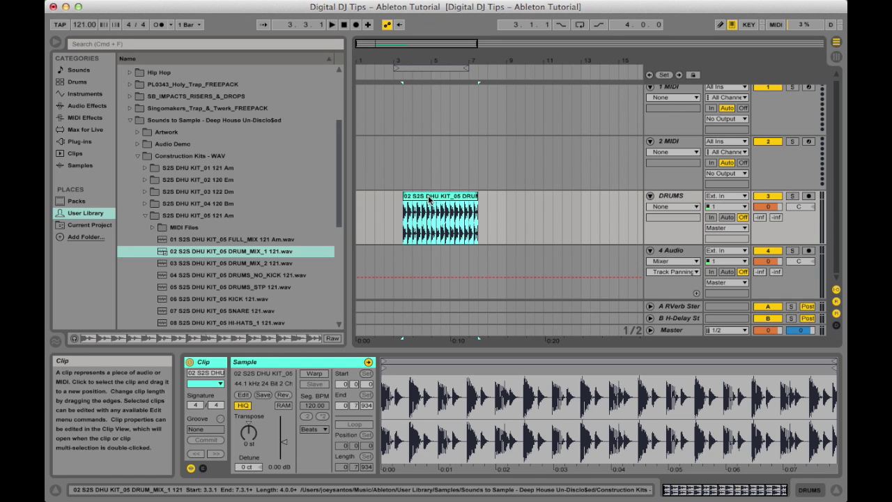
pyautogui.moveTo(429, 198); pyautogui.dragTo(379, 198)
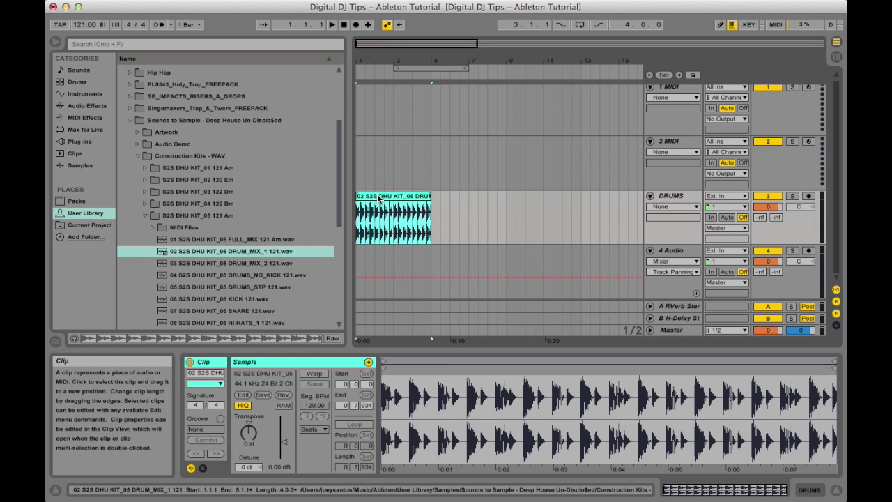
pyautogui.press('space')
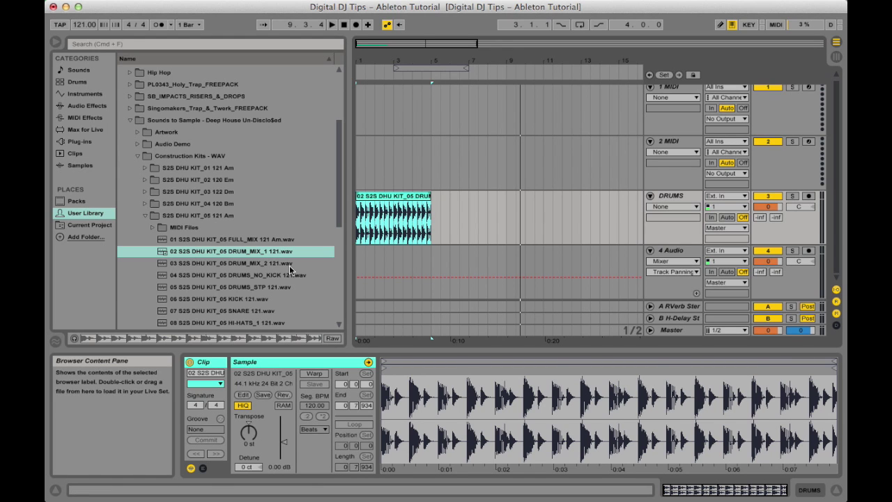
# - Add 11 S2S DHU KIT_05 BASS 121 Am.wav to the 4 Audio track, starting at 1.1.1 beneath the drum clip
pyautogui.scroll(-3, 289, 270)
pyautogui.scroll(-4, 289, 270)
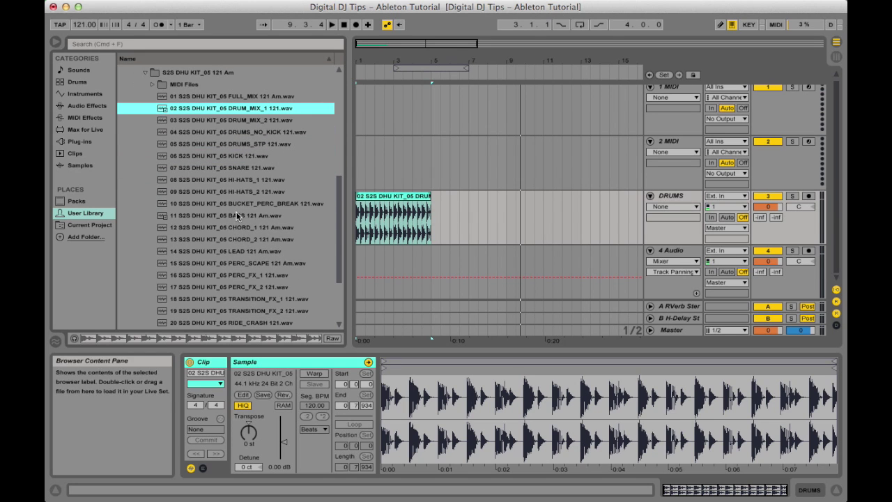
pyautogui.moveTo(237, 215); pyautogui.dragTo(358, 280)
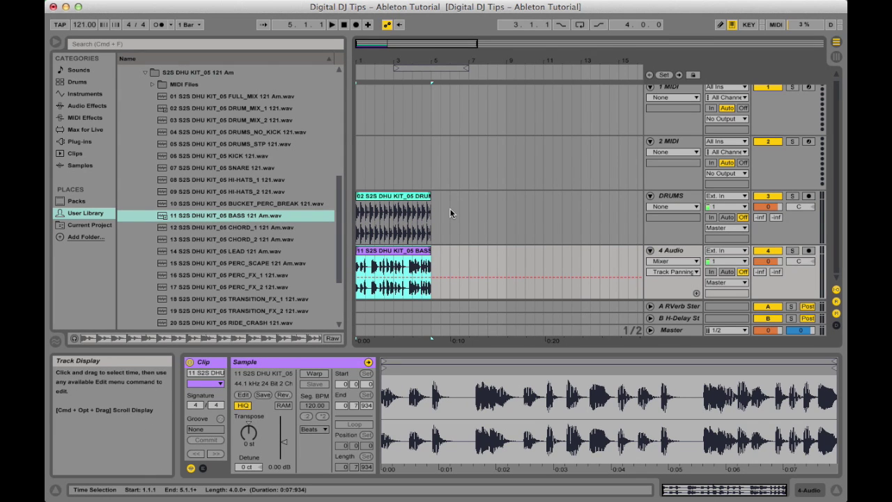
# - Rename the 4 Audio track as Bass and play the drums and bass together
pyautogui.click(672, 253)
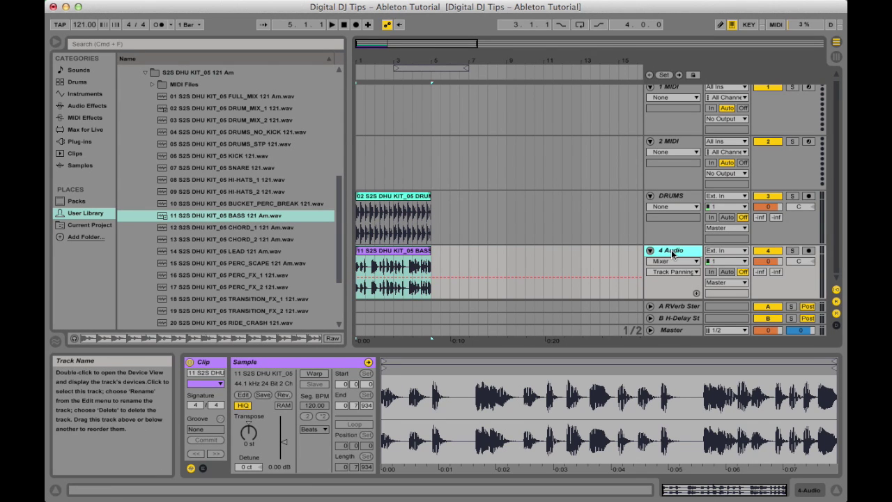
pyautogui.rightClick(672, 253)
pyautogui.click(714, 300)
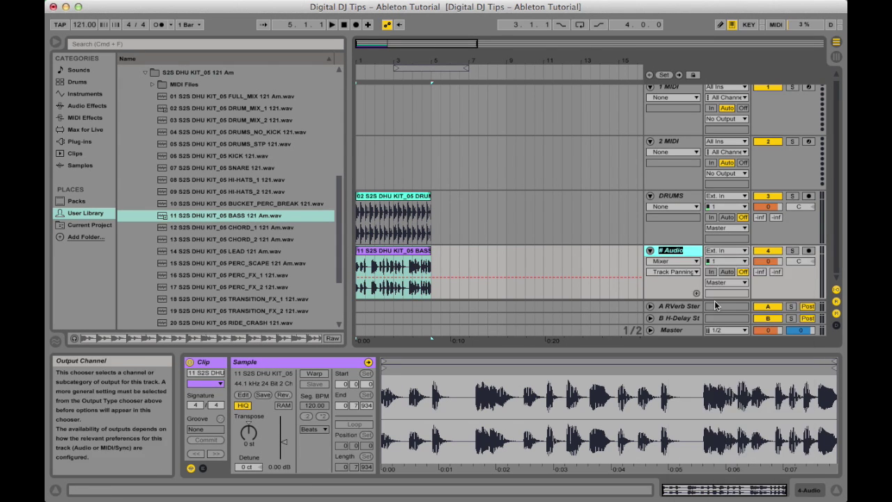
pyautogui.write('Bass')
pyautogui.press('Return')
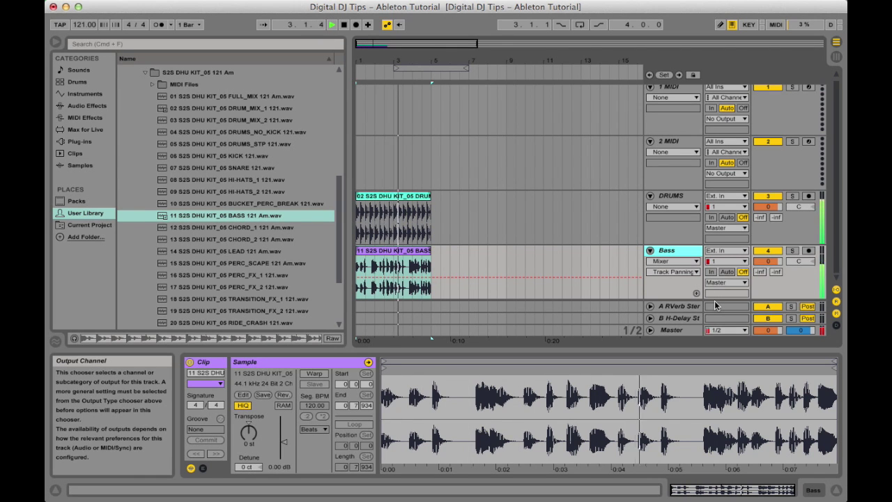
pyautogui.press('space')
# - Select the drum and bass clips together and duplicate them directly after the originals, starting at 5.1.1
pyautogui.click(440, 209)
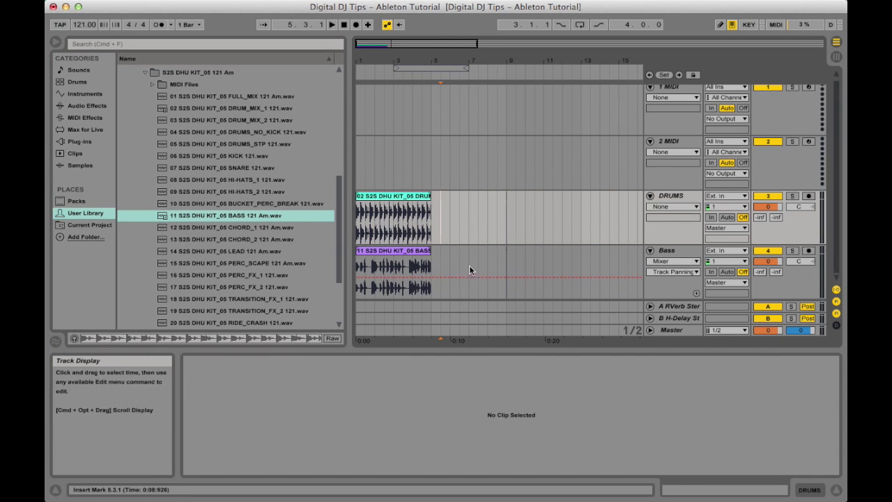
pyautogui.click(423, 224)
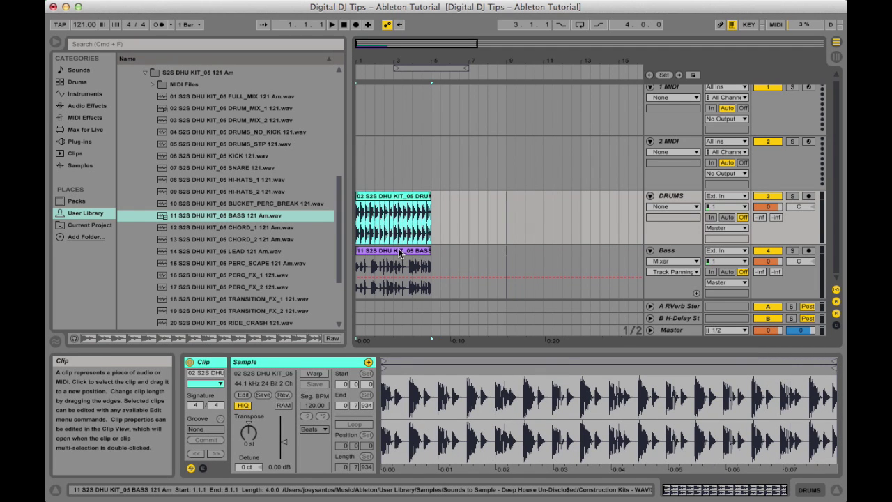
pyautogui.keyDown('shift'); pyautogui.click(400, 254); pyautogui.keyUp('shift')
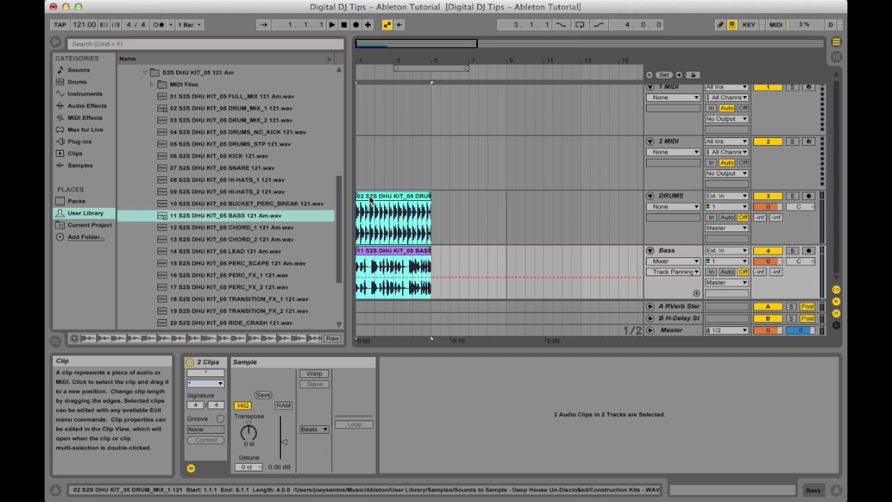
pyautogui.moveTo(370, 199); pyautogui.dragTo(381, 200)
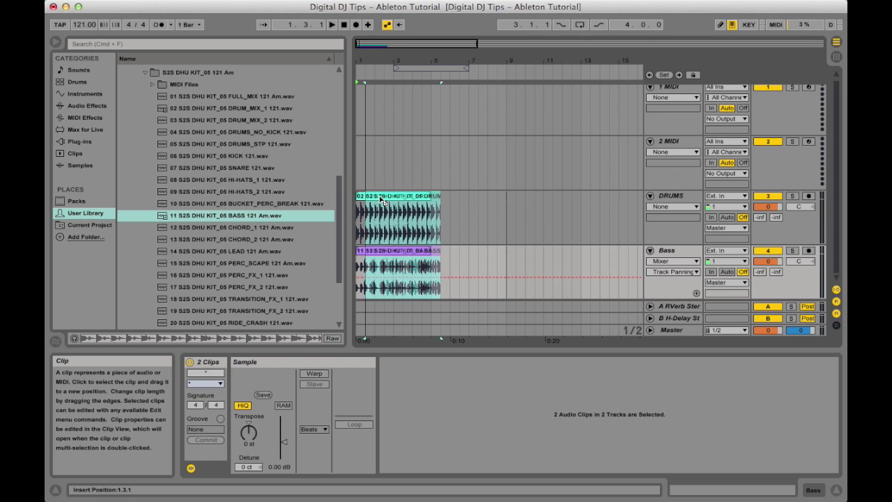
pyautogui.moveTo(381, 201); pyautogui.dragTo(447, 200)
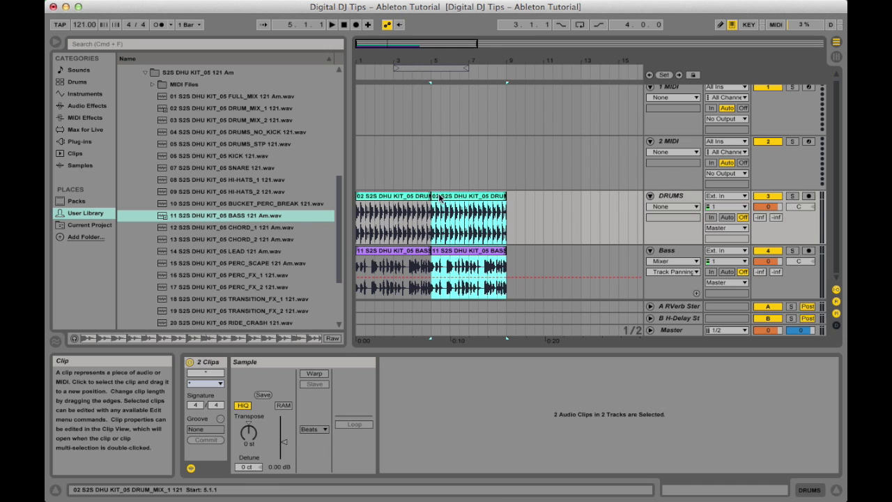
pyautogui.click(472, 155)
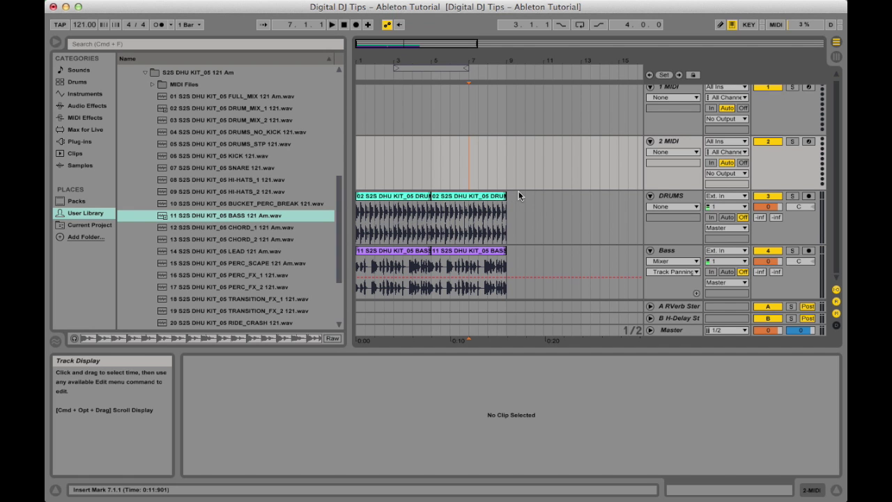
pyautogui.click(465, 197)
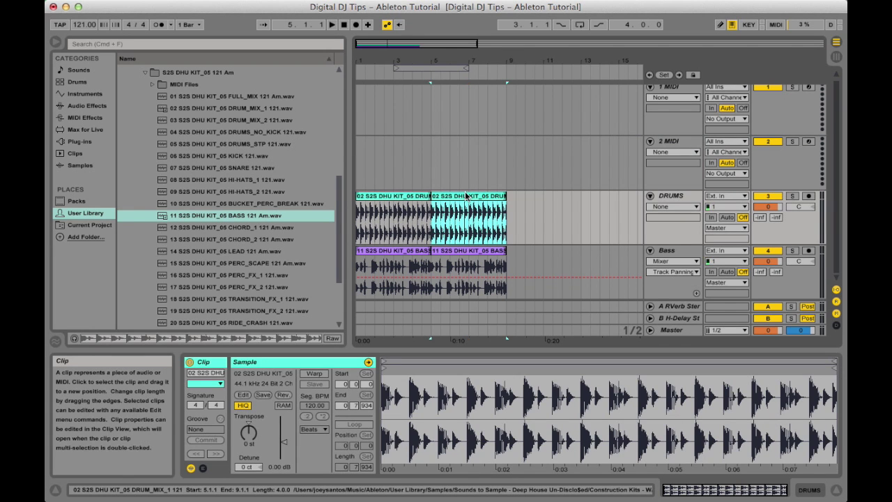
pyautogui.keyDown('shift'); pyautogui.click(373, 255); pyautogui.keyUp('shift')
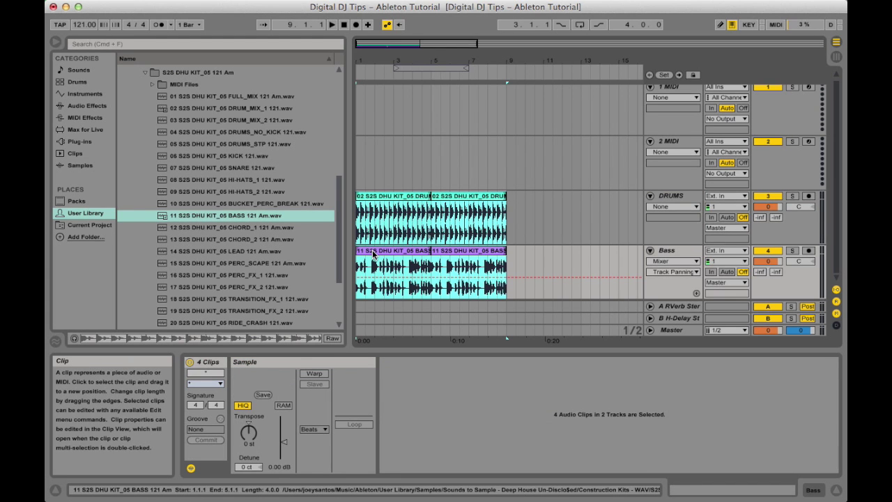
pyautogui.click(518, 205)
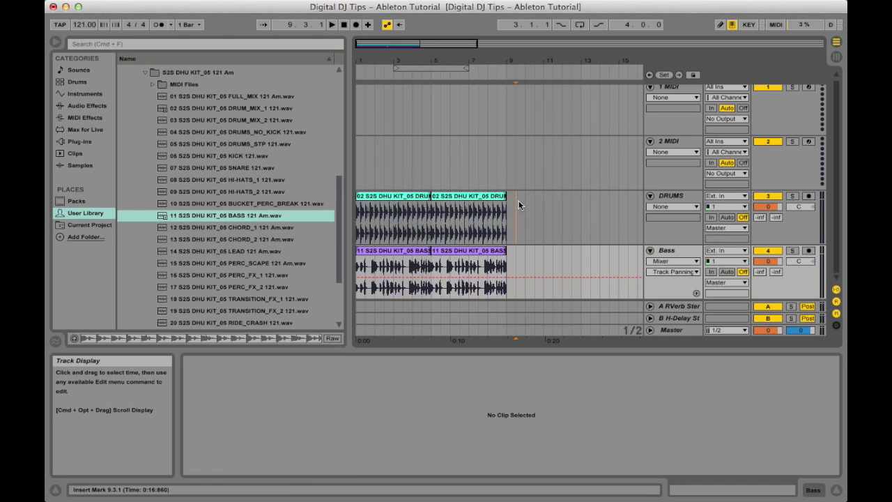
# - Select all four clips on the DRUMS and Bass tracks and duplicate them so the copies start at 9.1.1
pyautogui.click(508, 198)
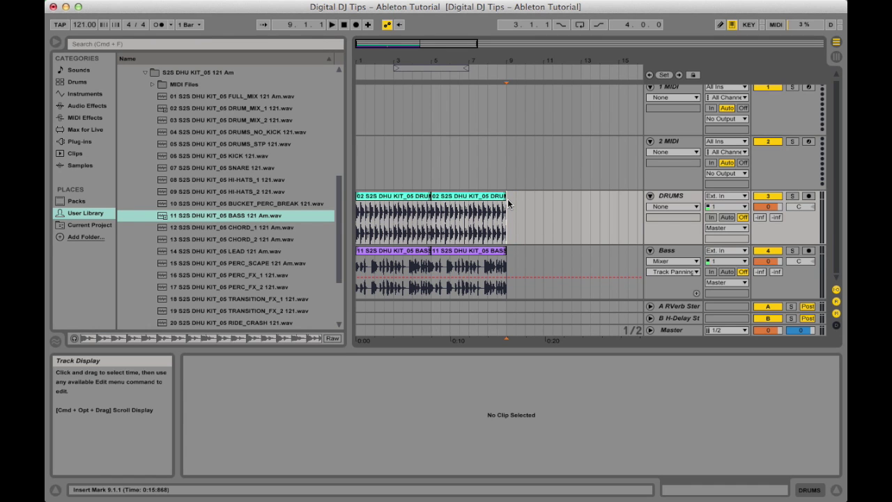
pyautogui.moveTo(508, 198); pyautogui.dragTo(362, 291)
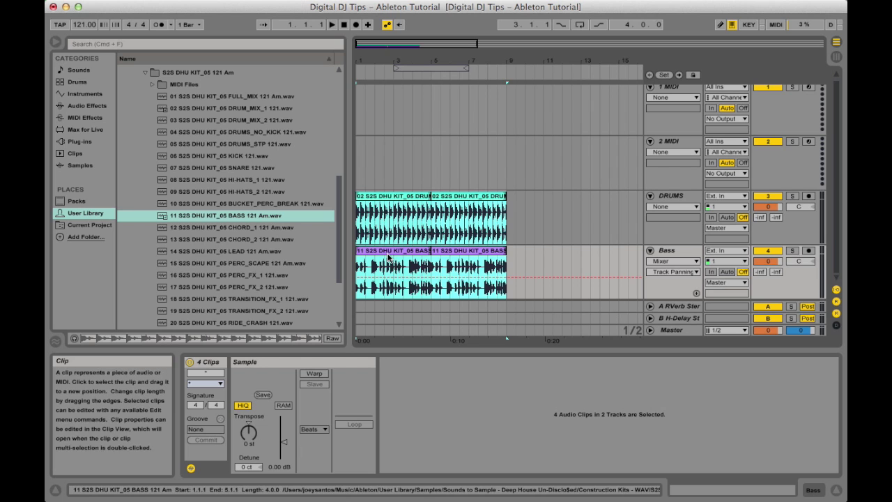
pyautogui.moveTo(370, 255); pyautogui.dragTo(520, 253)
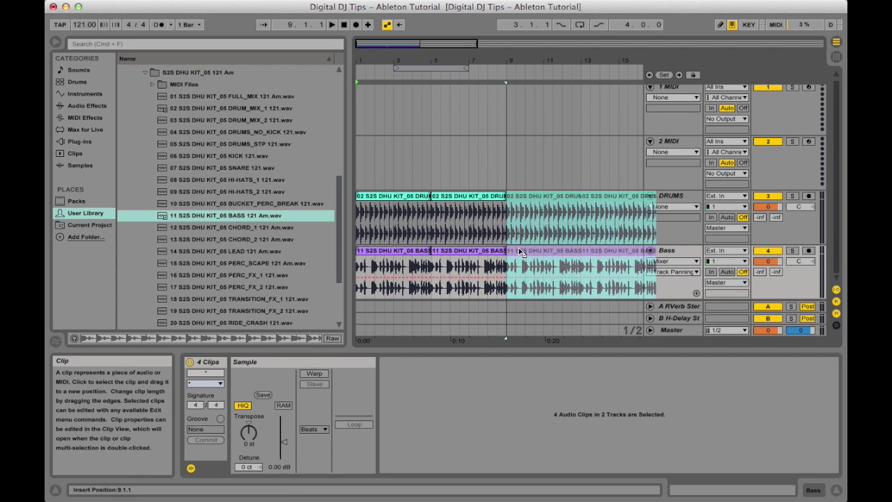
pyautogui.moveTo(520, 252); pyautogui.dragTo(520, 252)
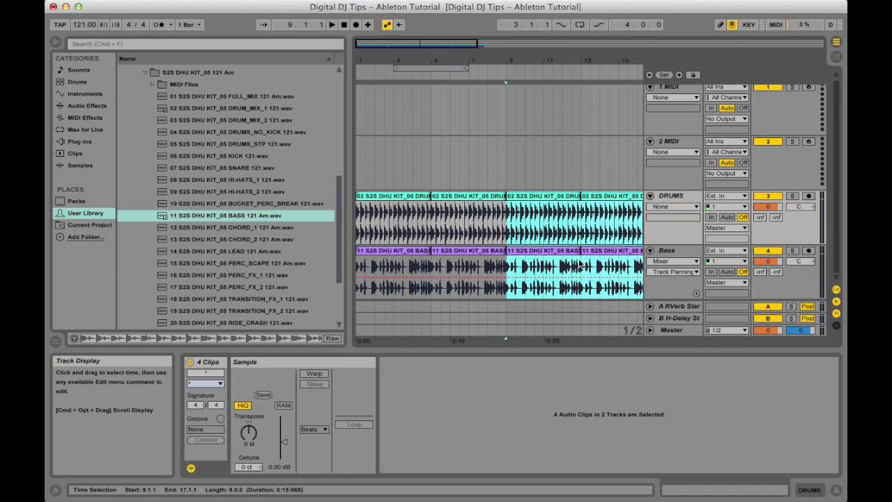
# - Duplicate the four selected clips on the DRUMS and Bass tracks so the copies start at 17.1.1
pyautogui.hscroll(3, 545, 146)
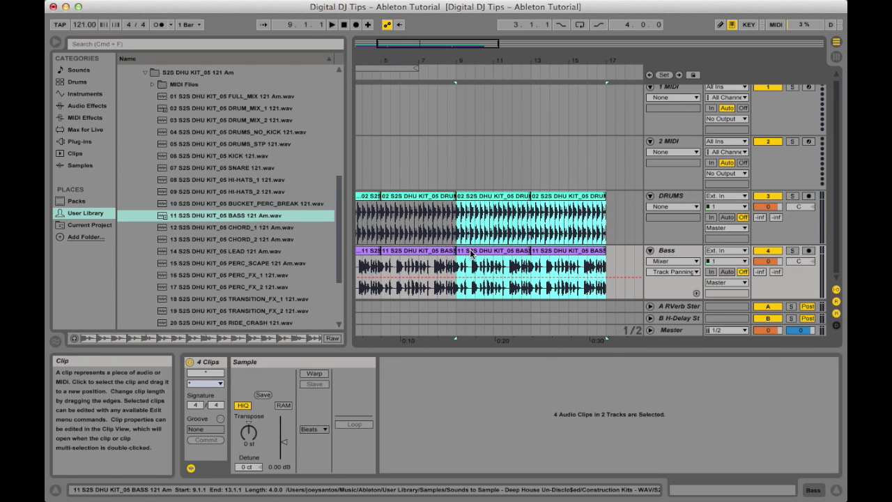
pyautogui.rightClick(470, 252)
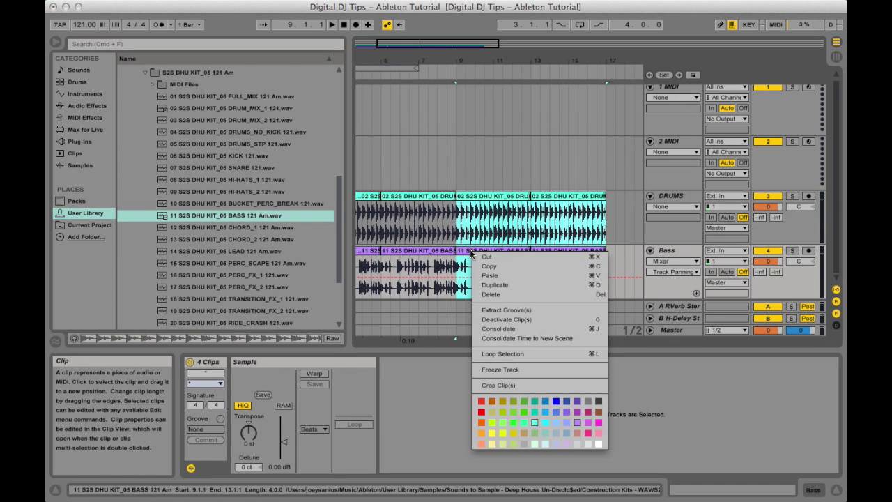
pyautogui.click(512, 284)
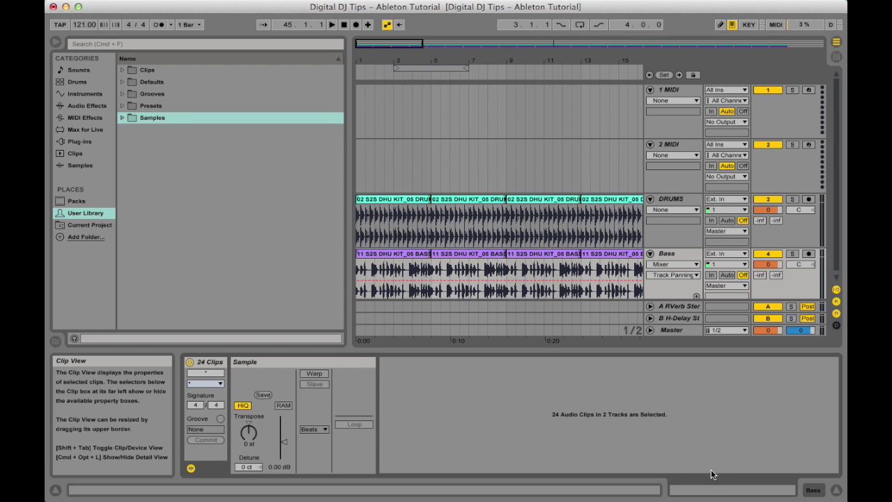
# - During playback, try changing the Bass track's volume and panning it to 50R, resetting the volume to 0 dB and the pan to centre
pyautogui.click(775, 266)
pyautogui.press('space')
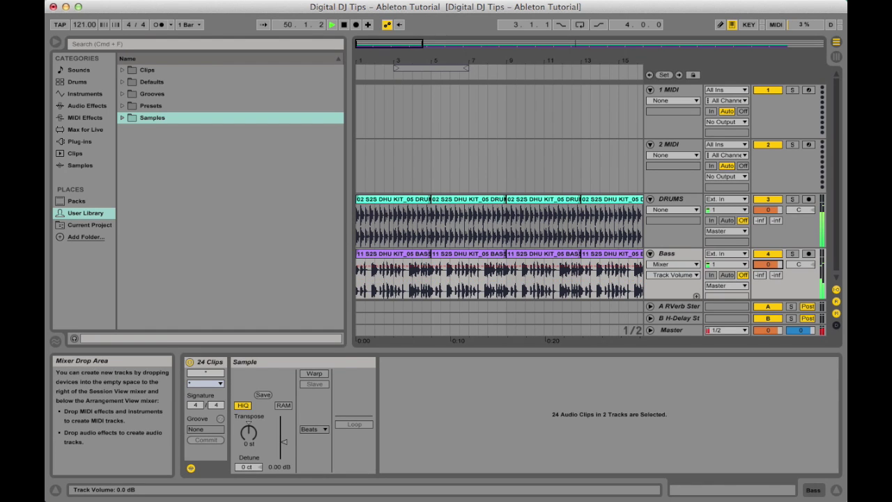
pyautogui.moveTo(768, 264); pyautogui.dragTo(768, 272)
pyautogui.moveTo(768, 272)
pyautogui.mouseDown()
pyautogui.moveTo(768, 286)
pyautogui.moveTo(776, 270)
pyautogui.mouseUp()
pyautogui.press('Delete')
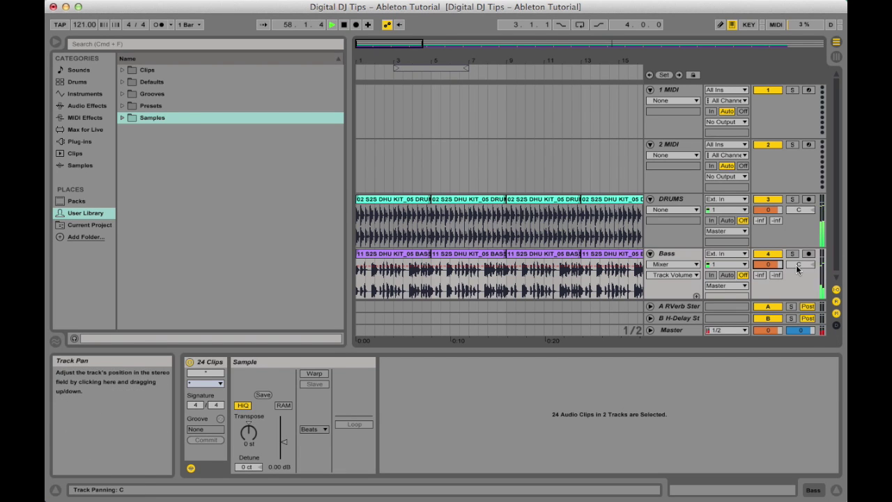
pyautogui.moveTo(800, 264); pyautogui.dragTo(800, 229)
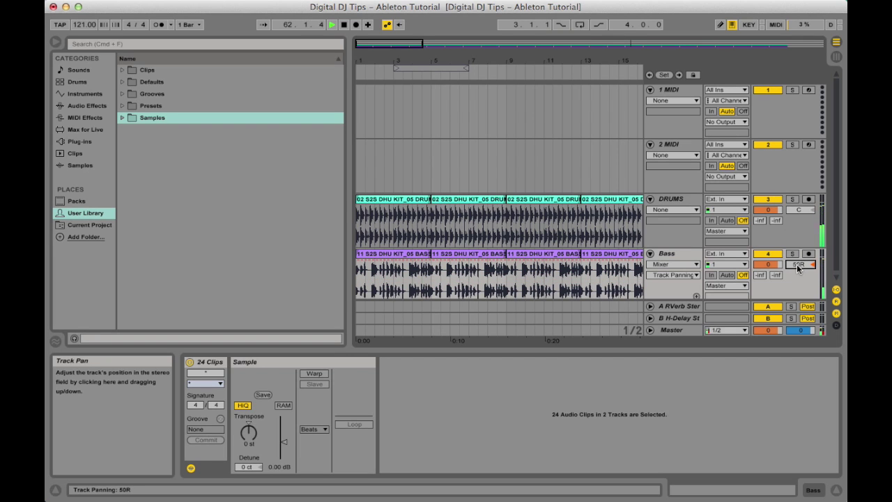
pyautogui.press('Delete')
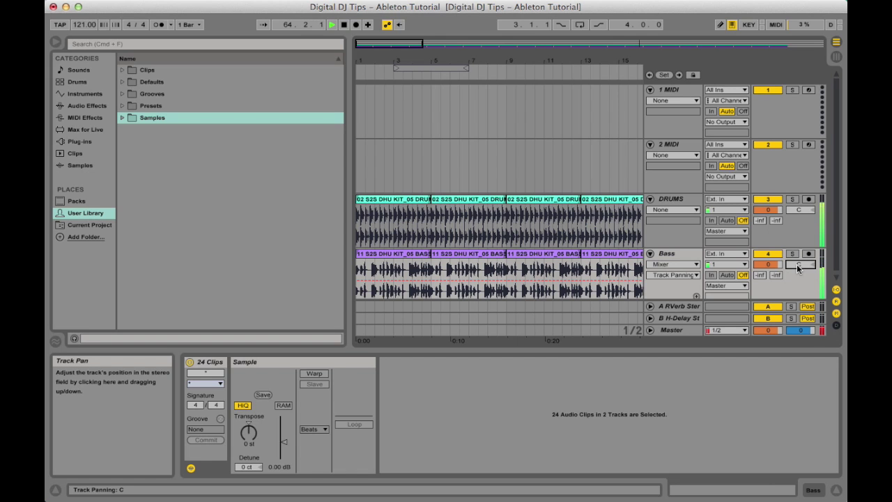
# - In Session View, narrow the A RVerb Stereo return track and lower the Bass track's volume to -inf dB
pyautogui.press('Tab')
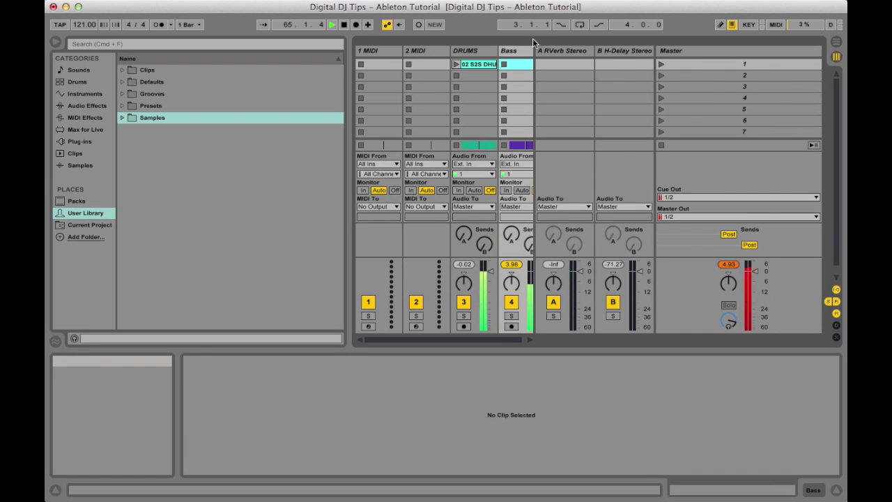
pyautogui.click(558, 51)
pyautogui.moveTo(557, 53); pyautogui.dragTo(573, 53)
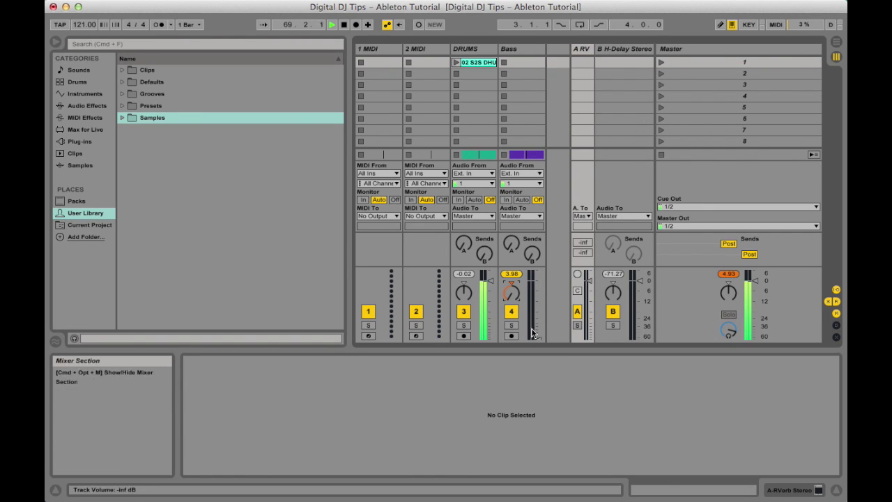
pyautogui.moveTo(535, 339); pyautogui.dragTo(513, 296)
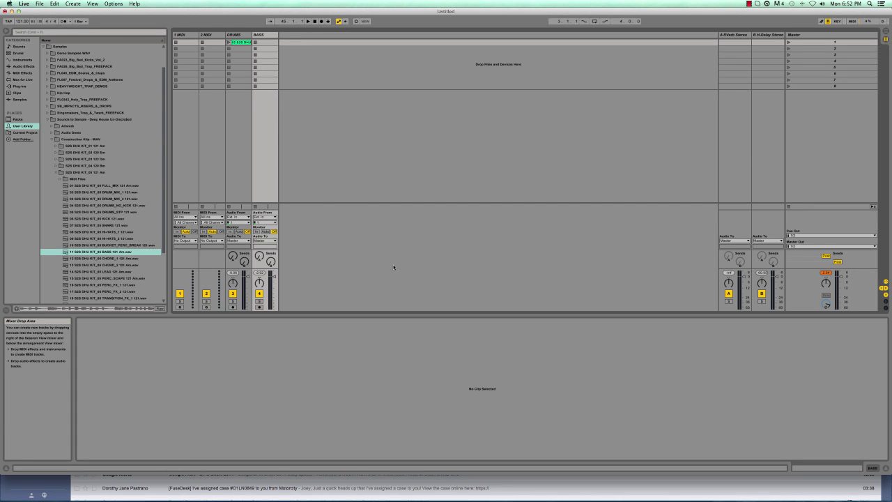
# - Save the Live Set in the Ableton Projects folder as Digital DJ Tips - Ableton Tutorial
pyautogui.click(39, 4)
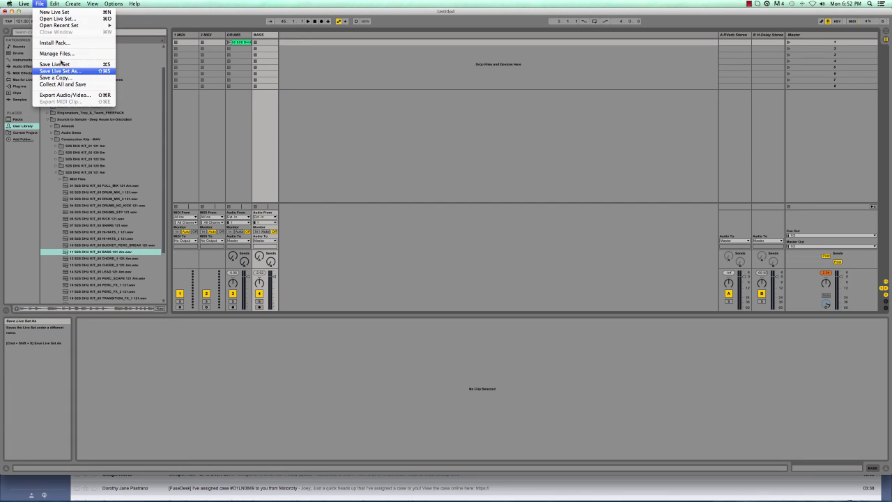
pyautogui.click(64, 71)
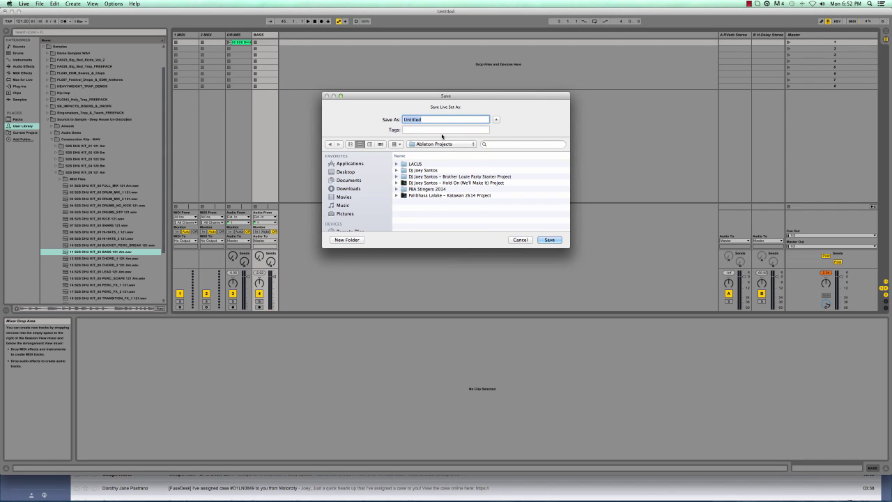
pyautogui.write('Digti')
pyautogui.press('BackSpace')
pyautogui.press('BackSpace')
pyautogui.write('ital DJ Tips – Ableton Tutorial')
pyautogui.press('Return')
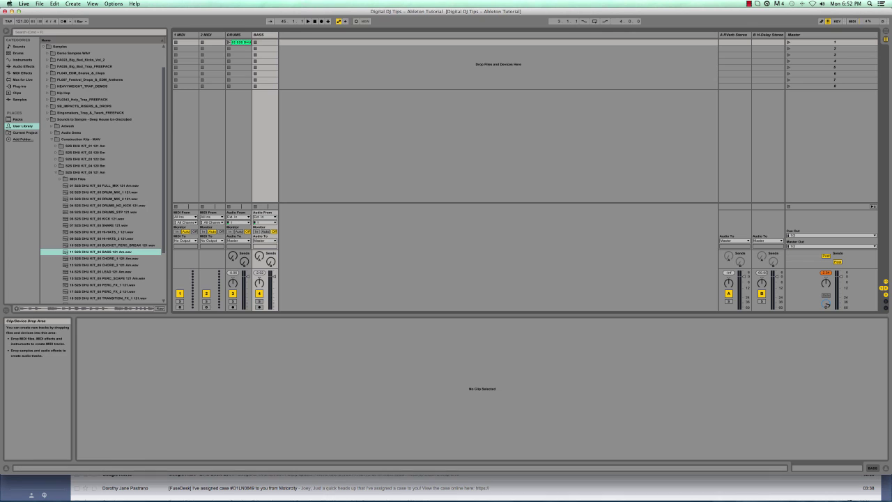